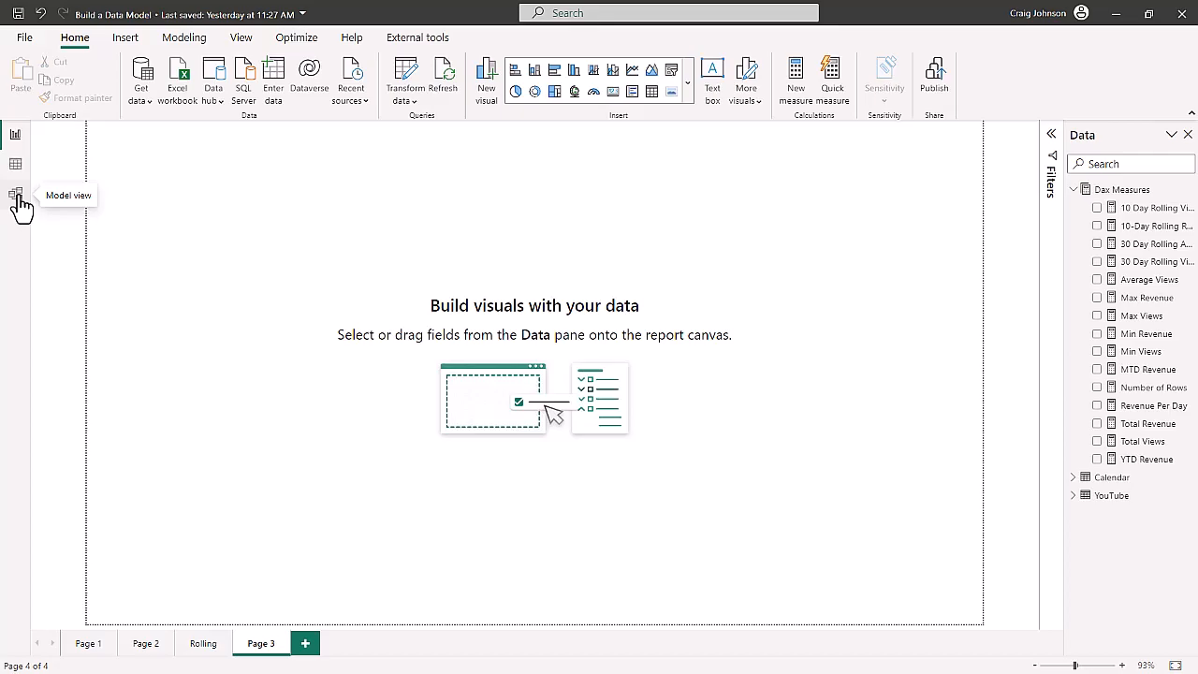
Step: Check the table relationships in the data model, and insert a matrix visual on the blank Page 3
left_click(16, 196)
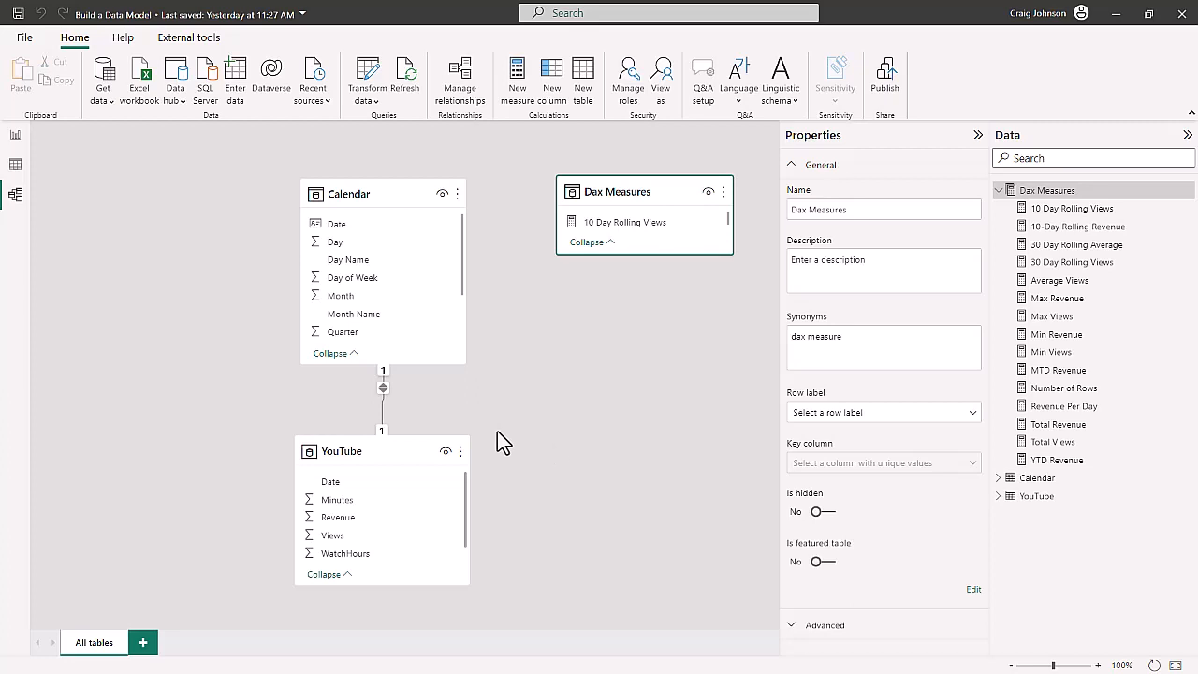
left_click(15, 135)
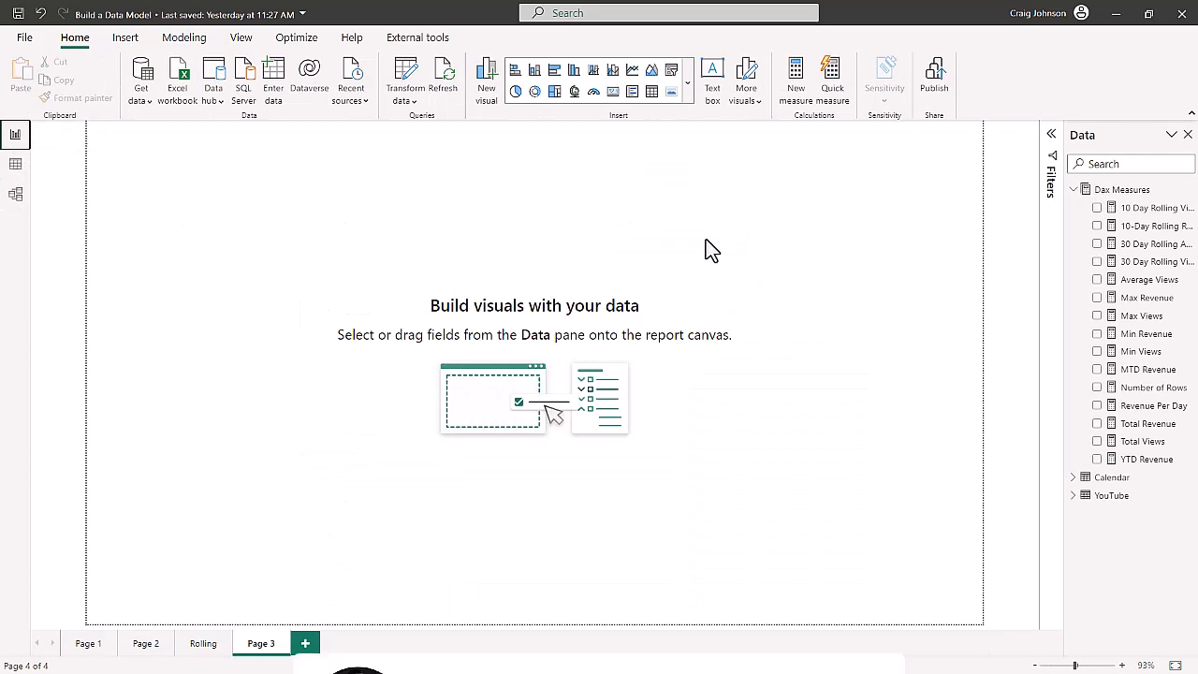
left_click(689, 87)
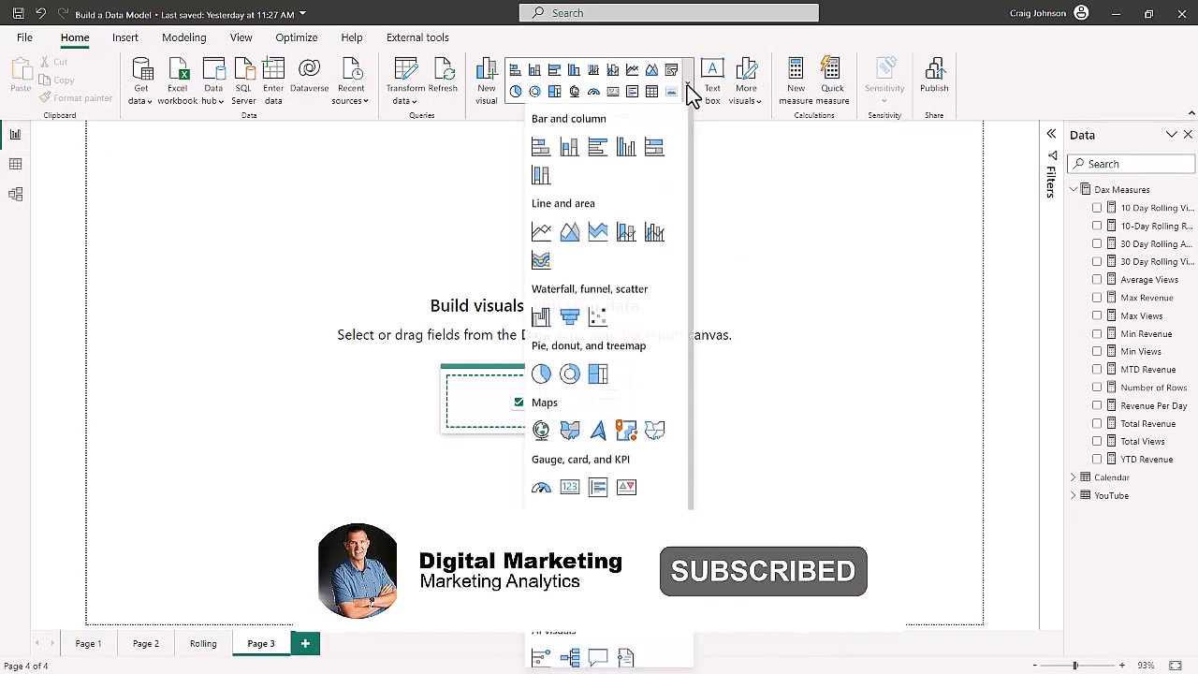
left_click(570, 601)
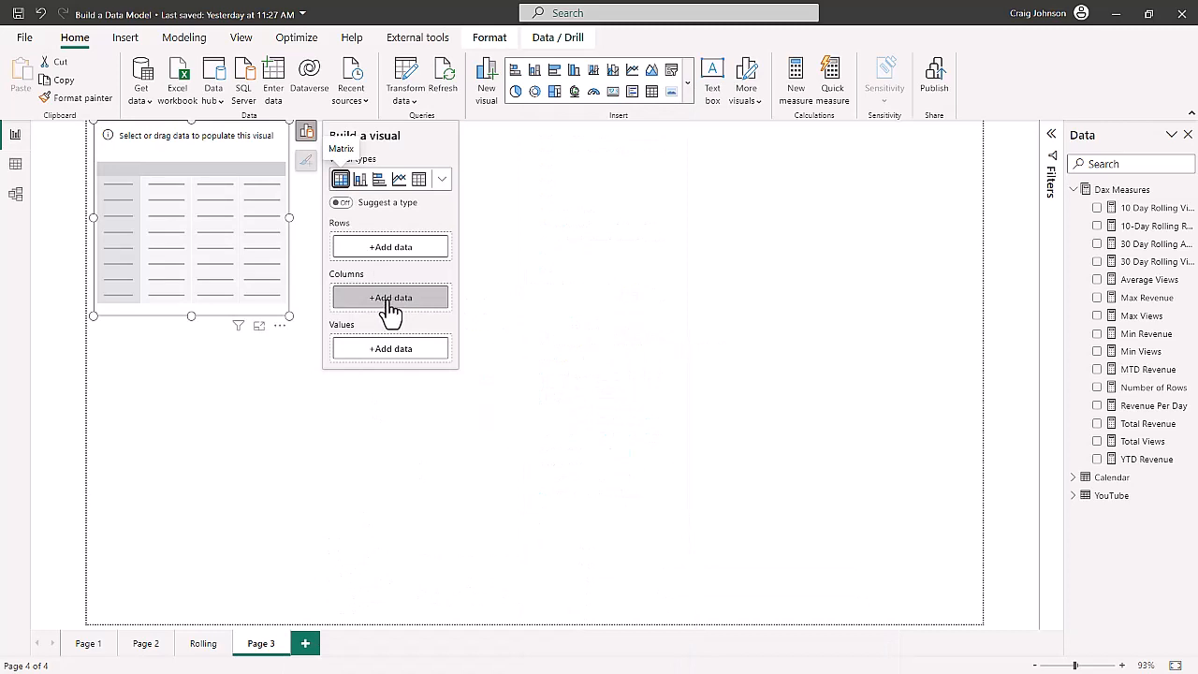
Step: Add Start of Month from the Calendar table to the matrix rows and move the matrix away from the page corner
left_click(389, 248)
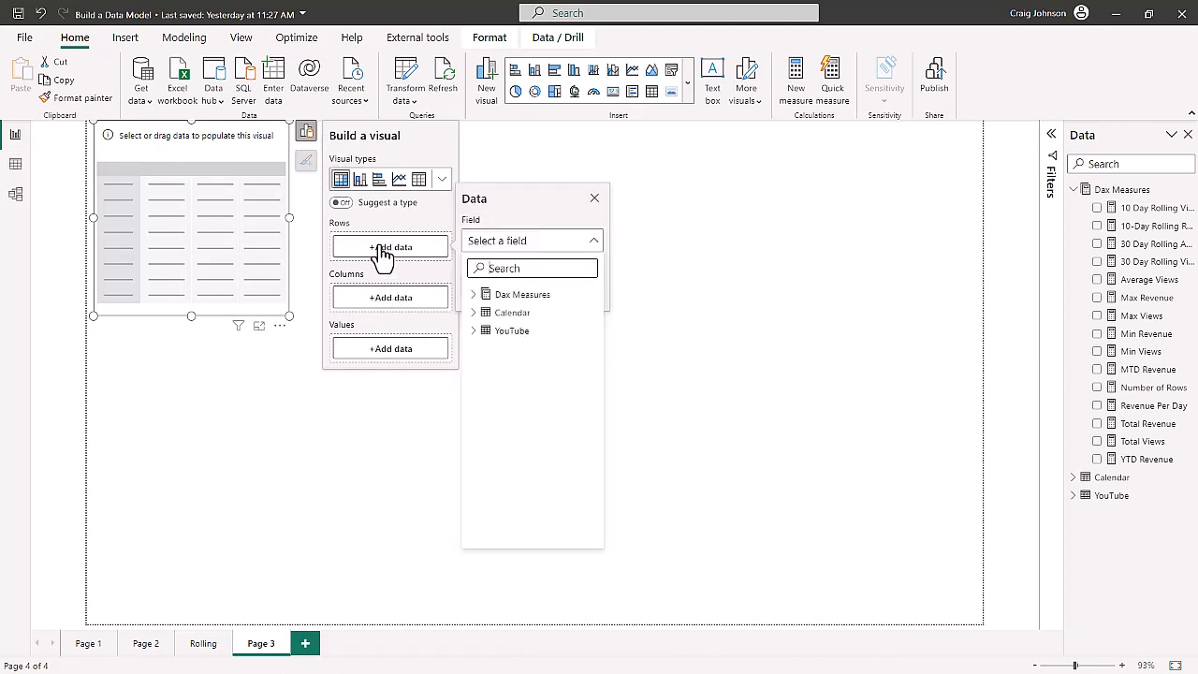
left_click(476, 315)
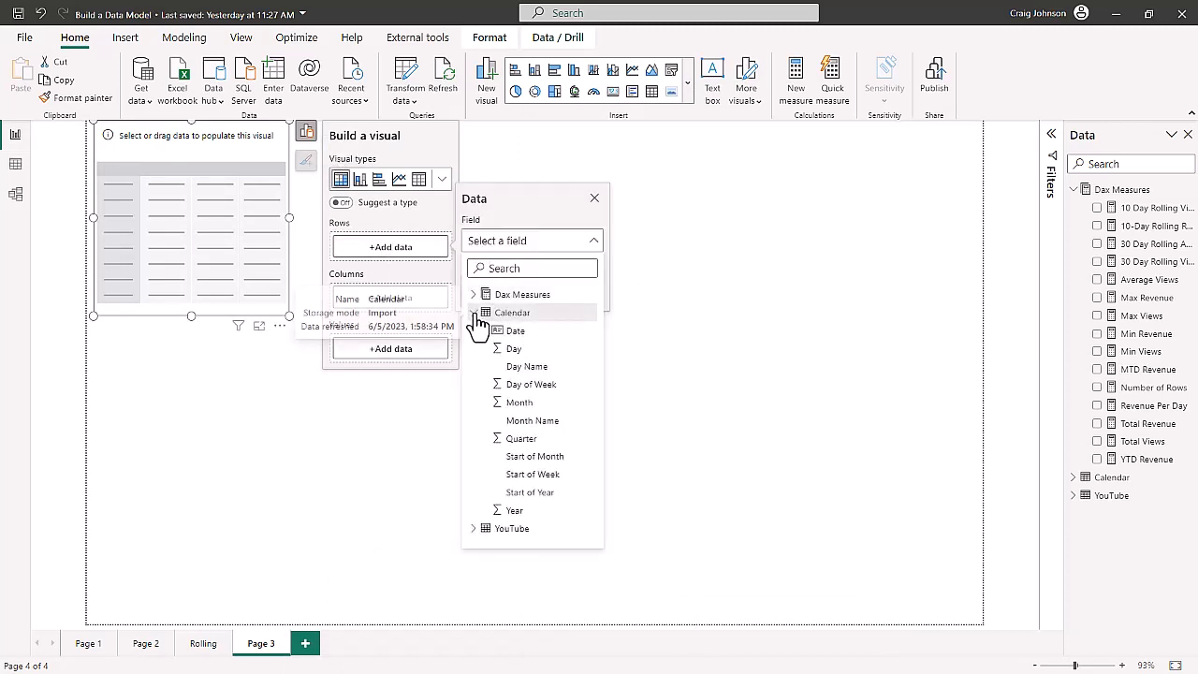
left_click(527, 457)
left_click_drag(222, 212, 361, 278)
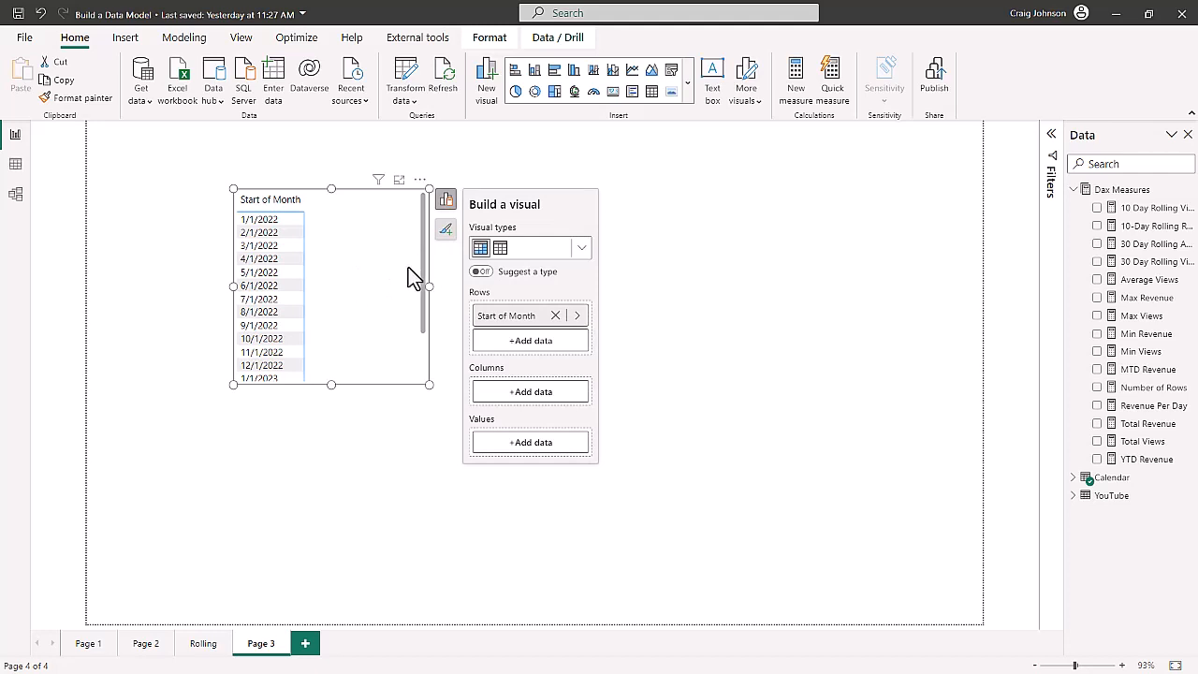
Step: Create a new measure named Median Revenue in the Dax Measures table
left_click(1185, 189)
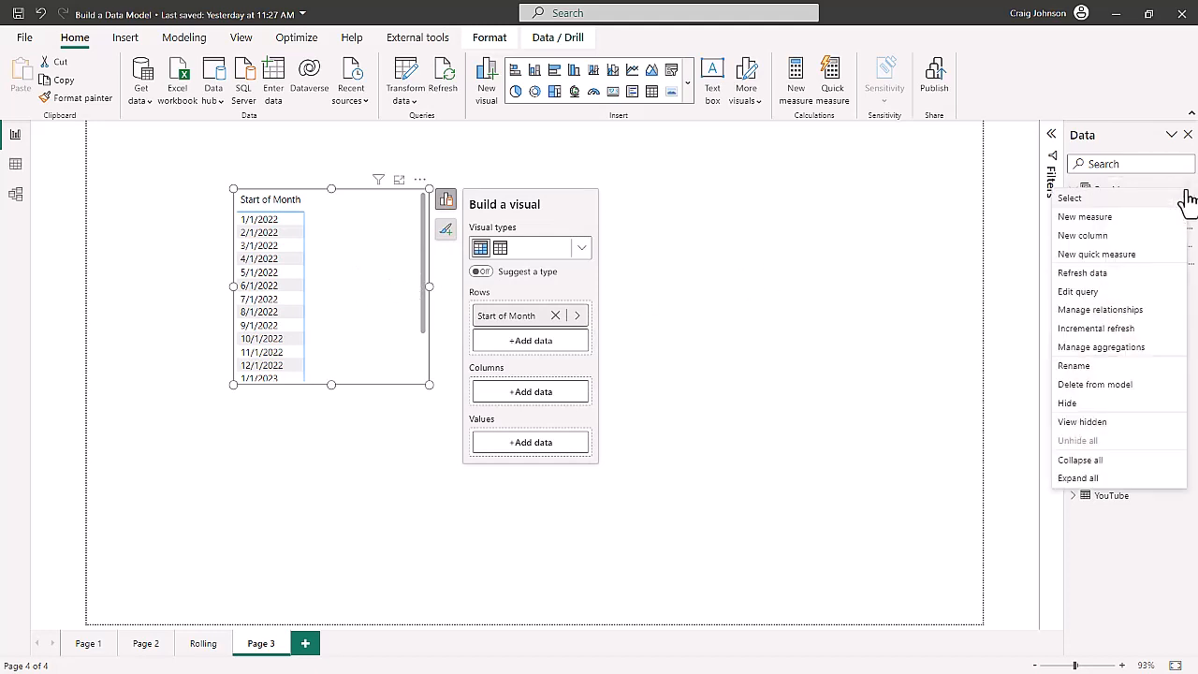
left_click(1085, 217)
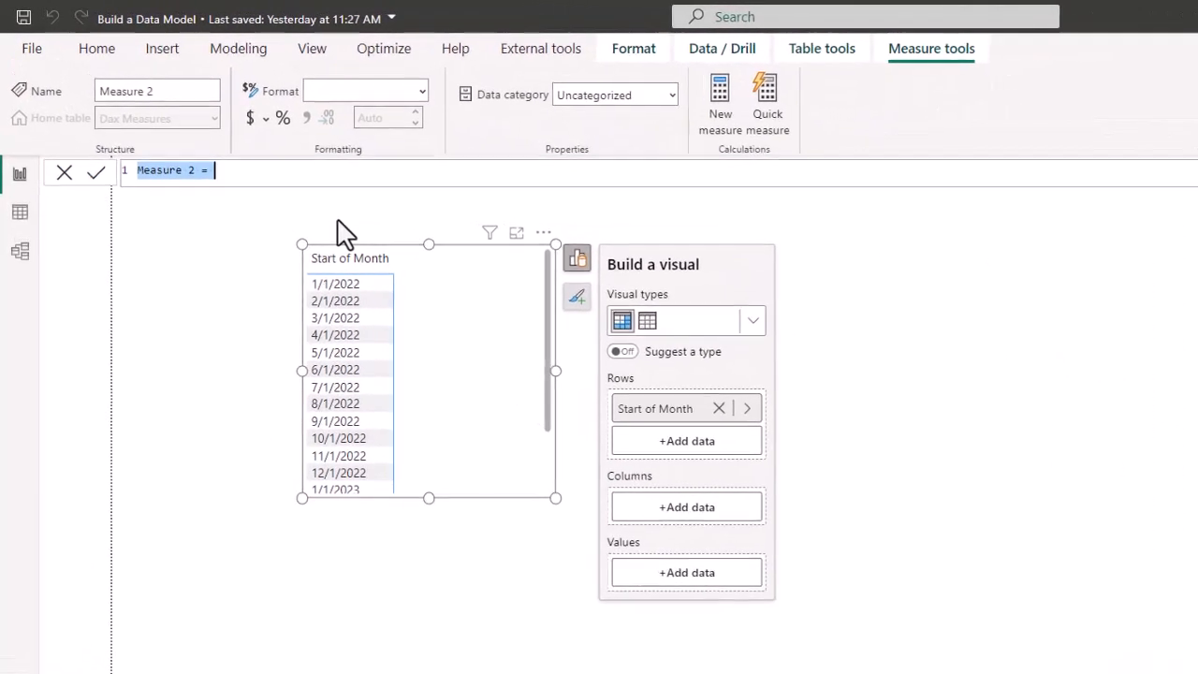
type("Median")
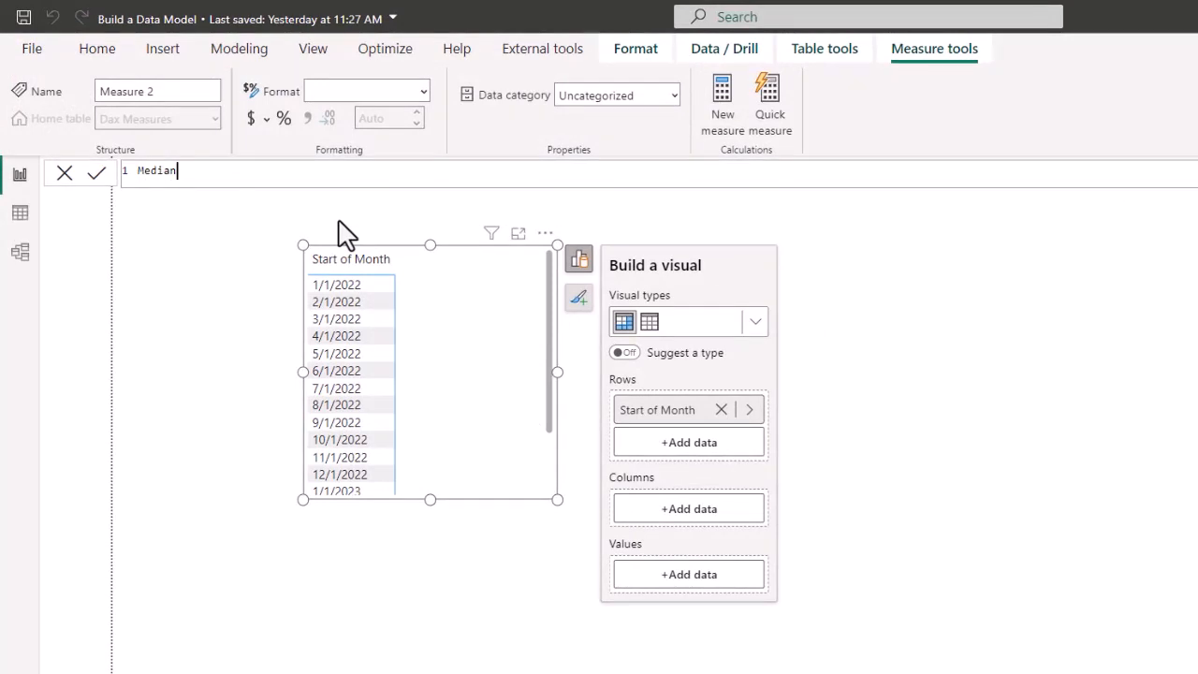
type(" Revenue =")
key("shift+Return")
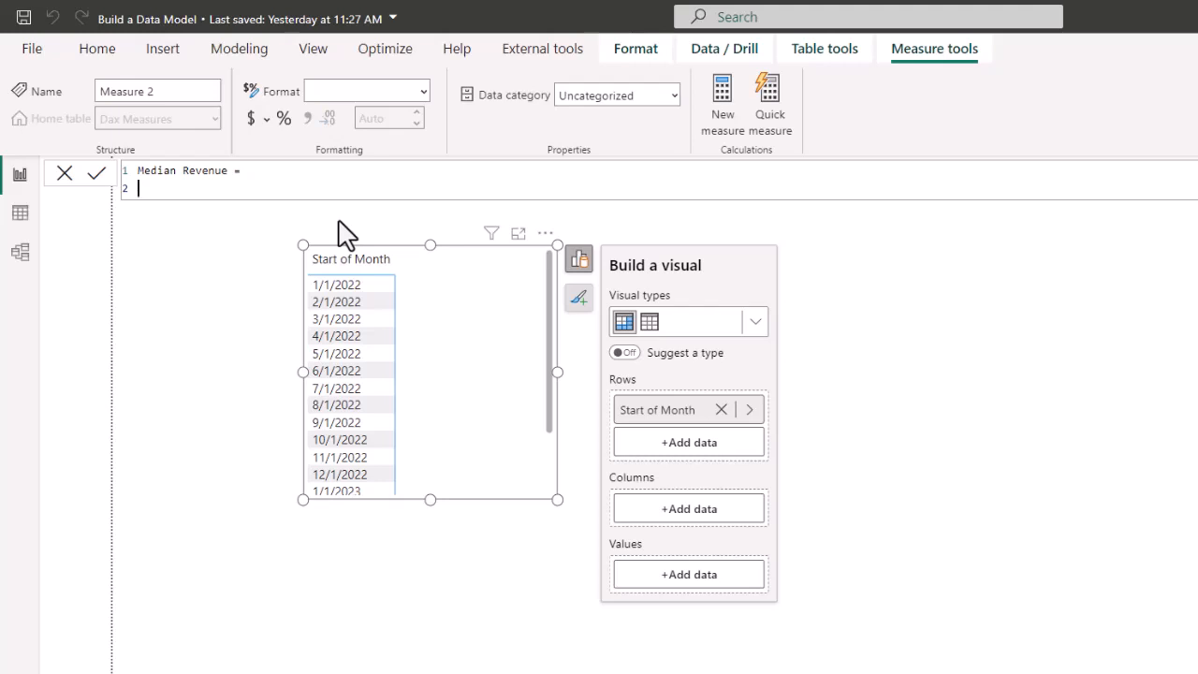
Step: Define the Median Revenue measure as MEDIAN(YouTube[Revenue]), with the column on its own line, and commit the formula
type("med")
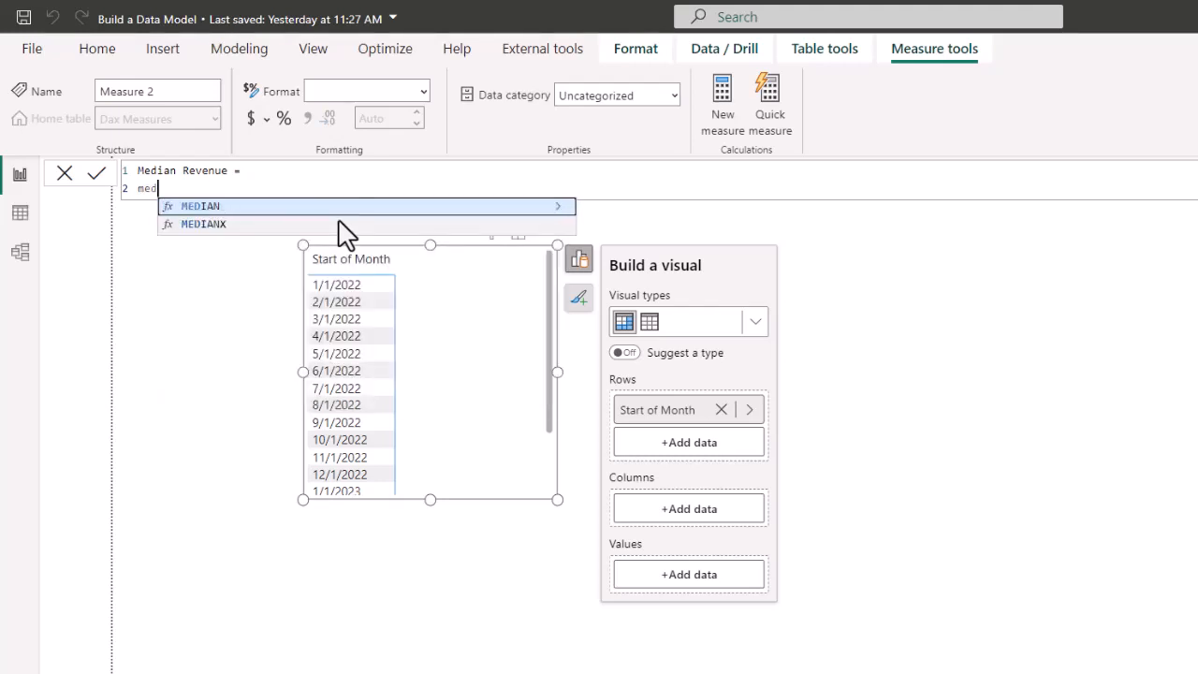
key("Tab")
key("shift+Return")
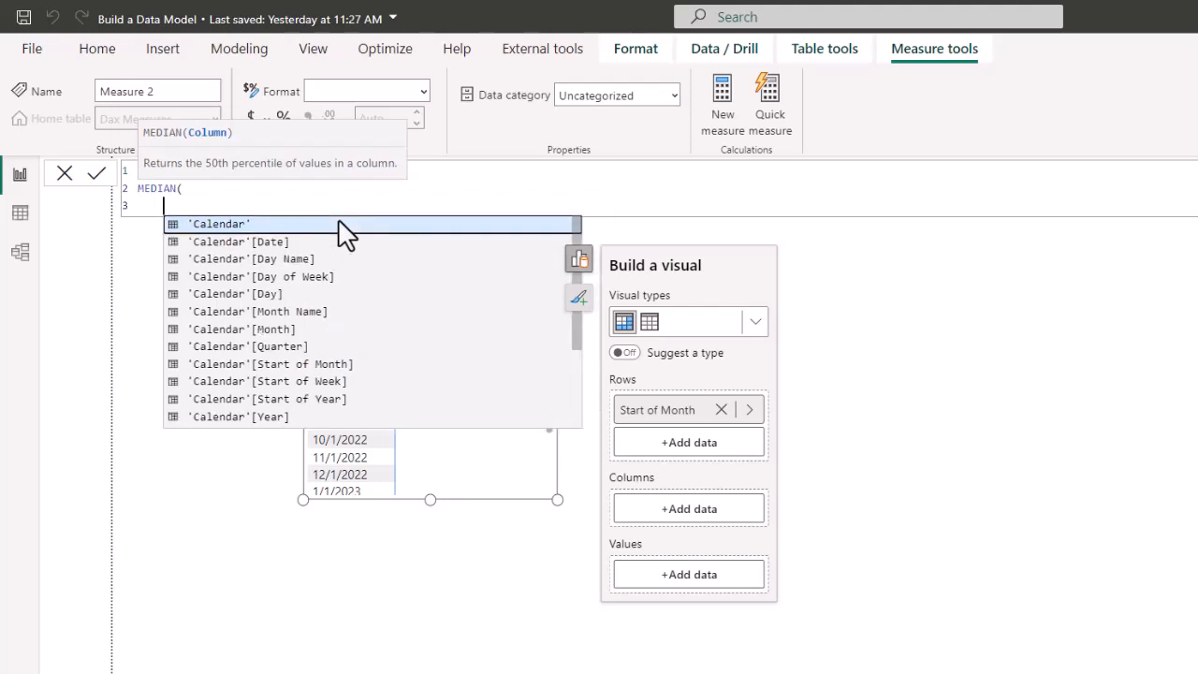
type("you")
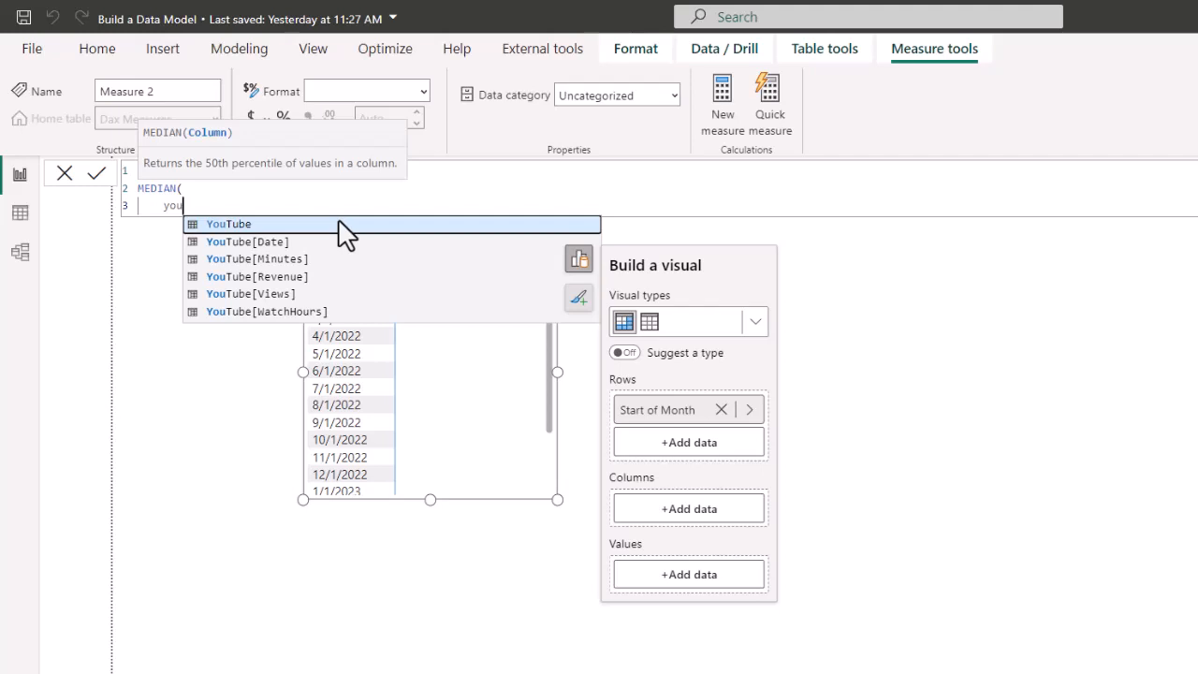
key("Down")
key("Down")
key("Down")
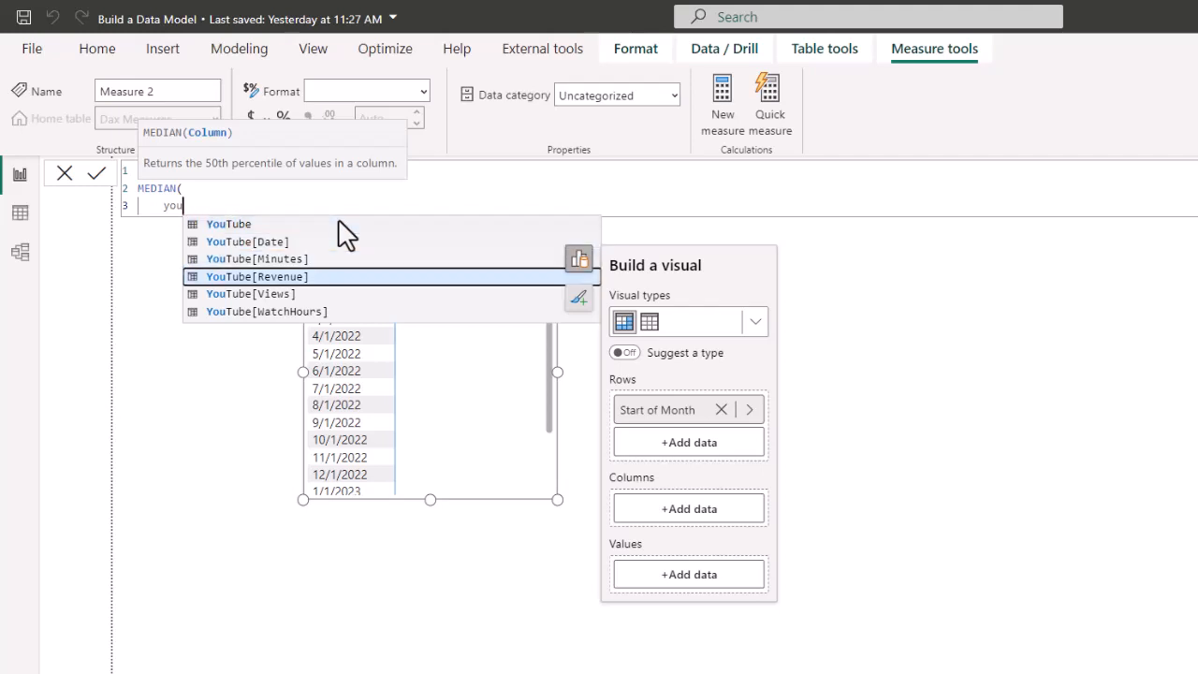
key("Tab")
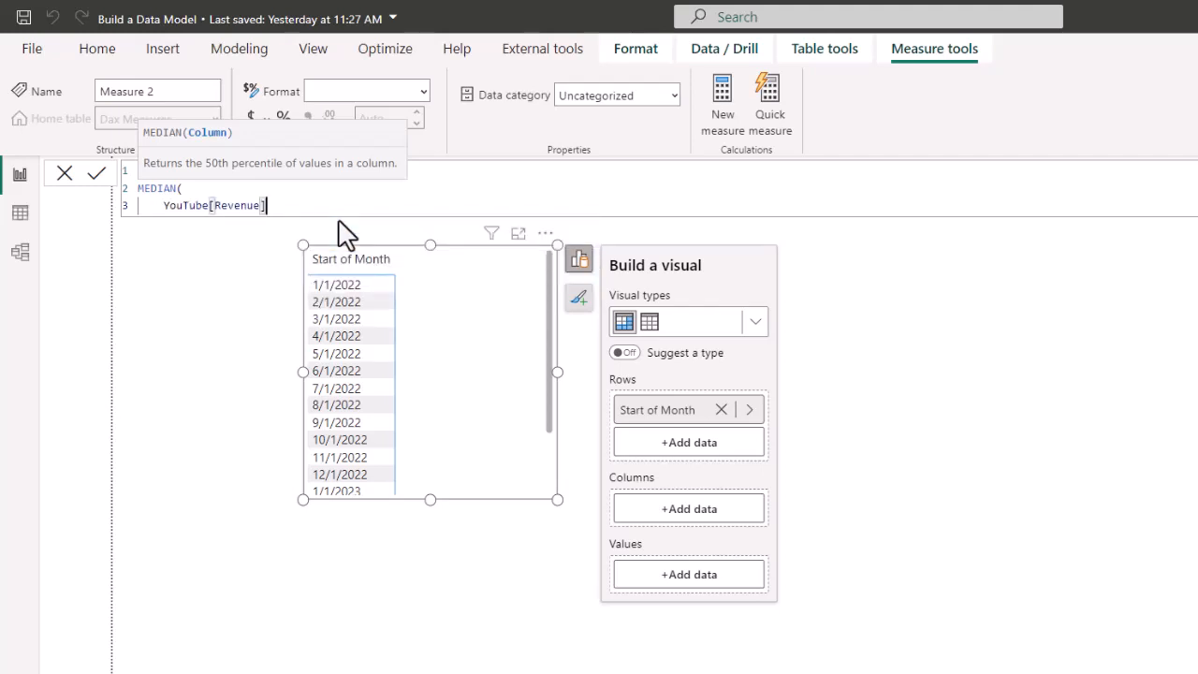
key("shift+Return")
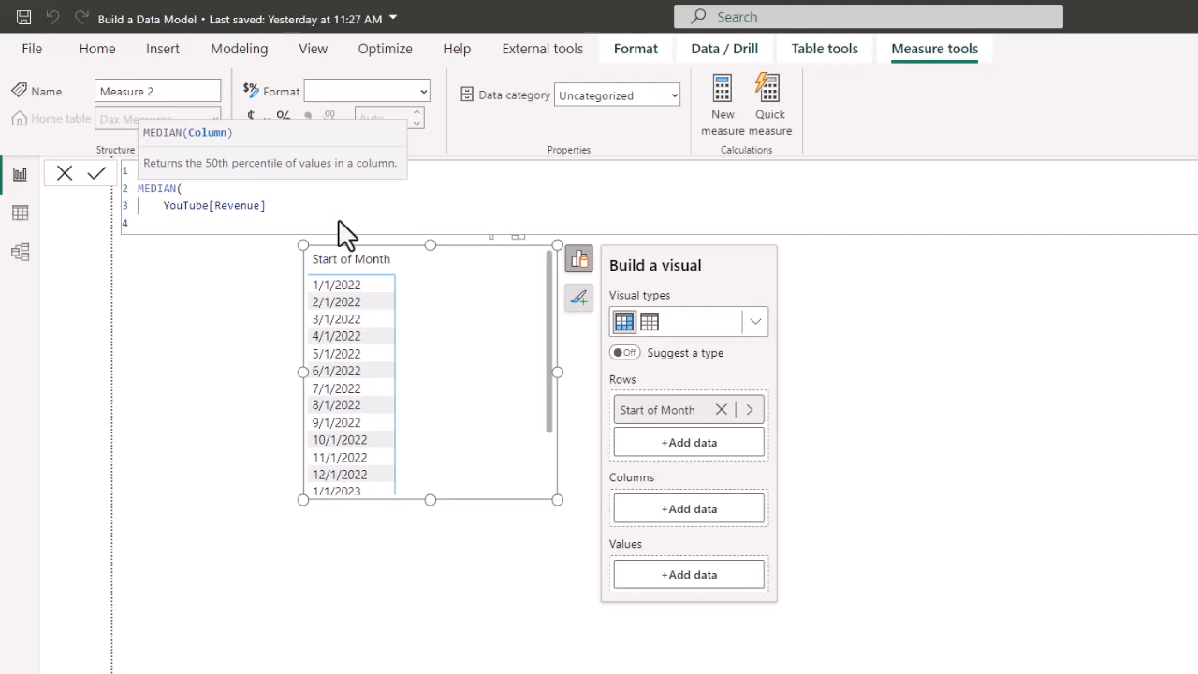
type(")")
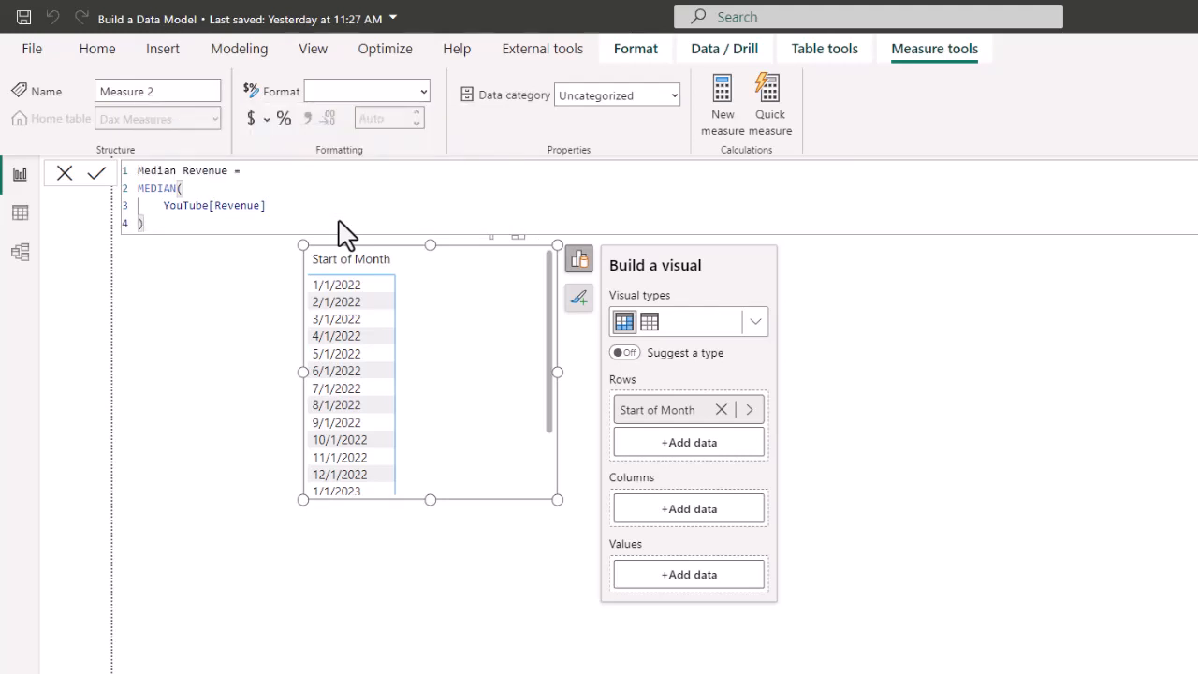
key("Return")
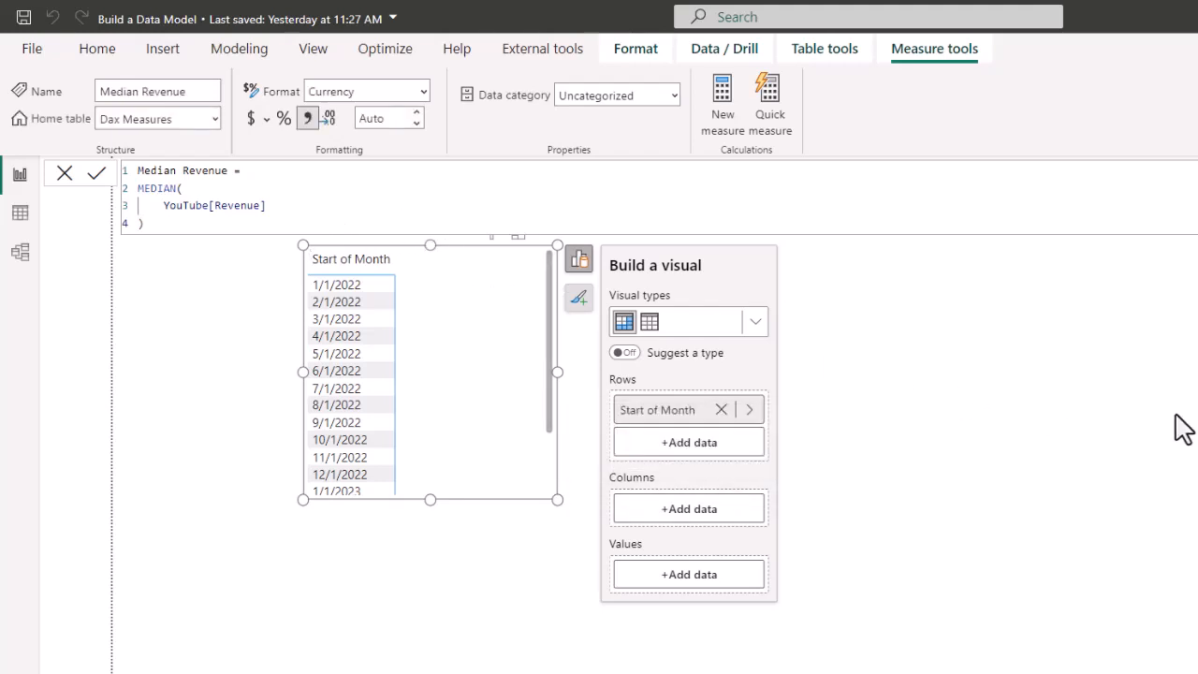
Step: Add the Median Revenue measure from Dax Measures to the matrix values
left_click(681, 576)
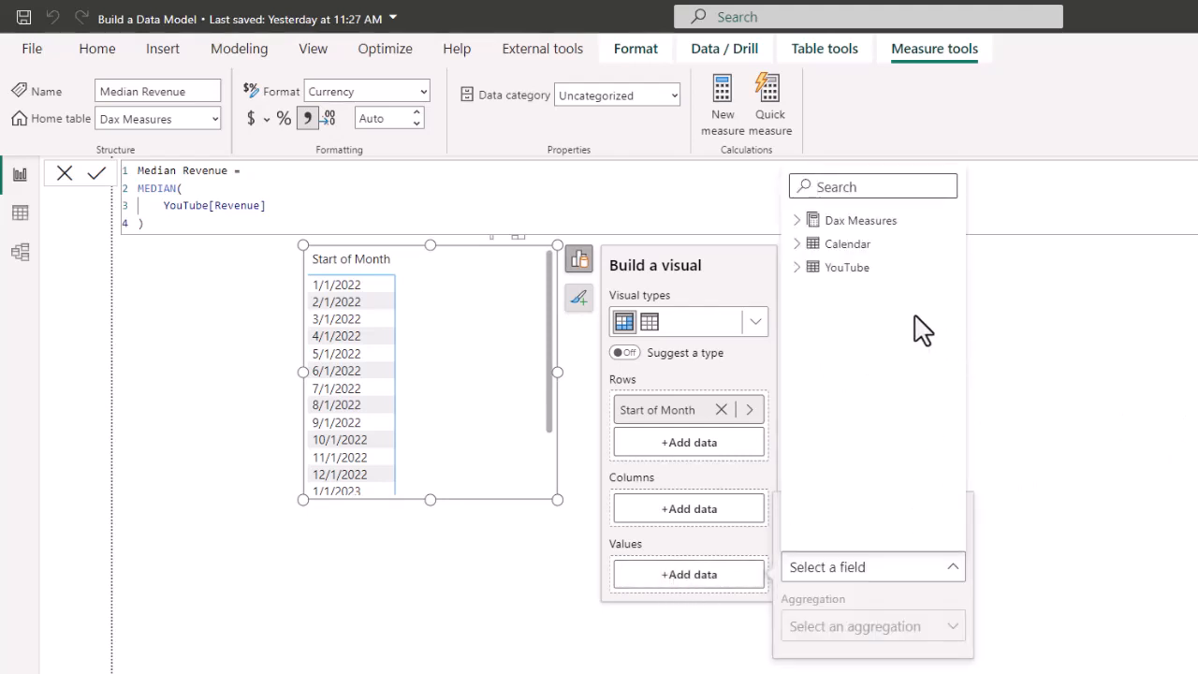
left_click(797, 221)
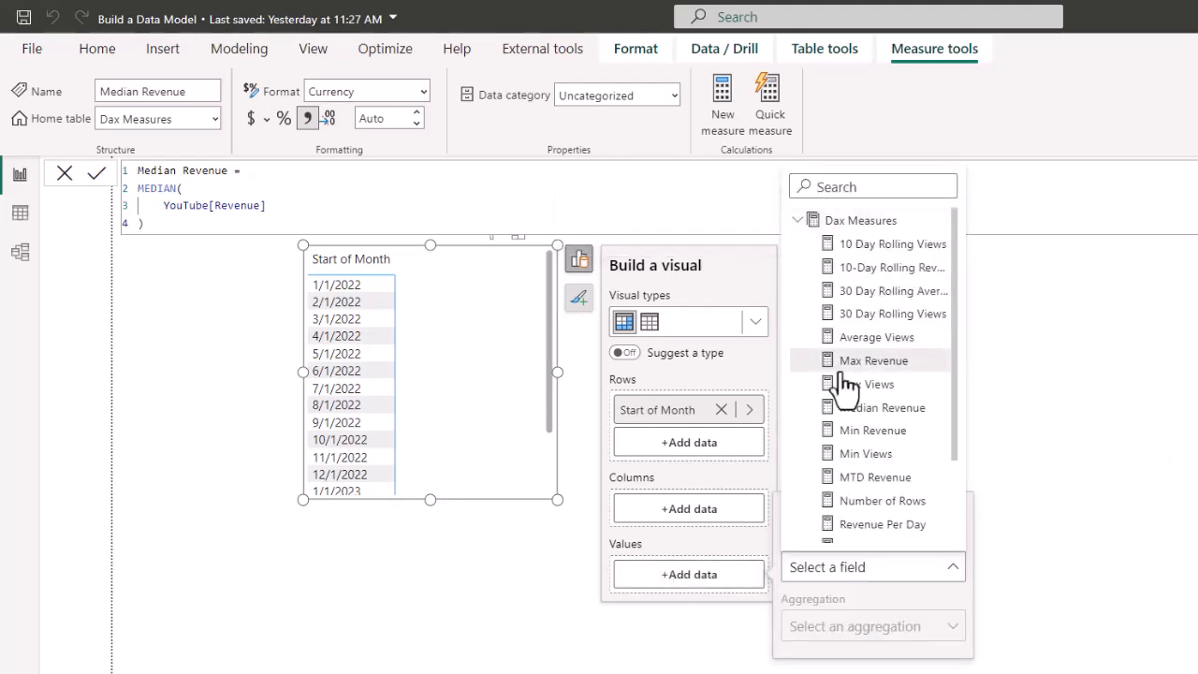
left_click(861, 409)
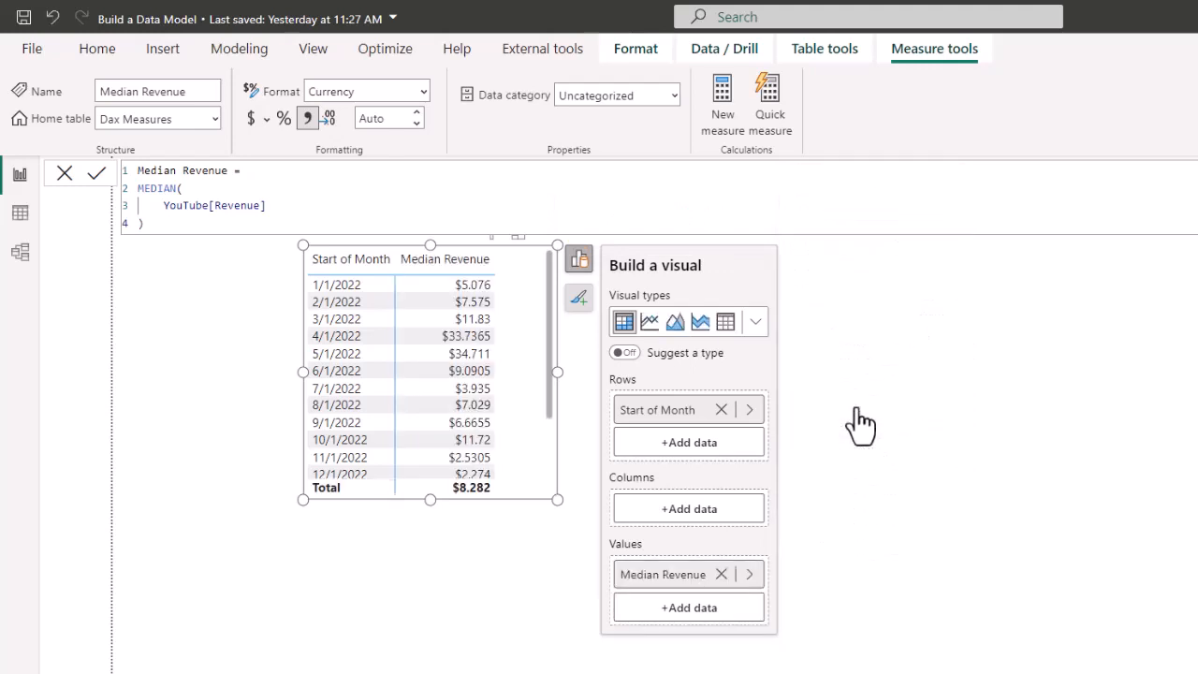
Step: Set the Median Revenue measure to show 2 decimal places
left_click(379, 120)
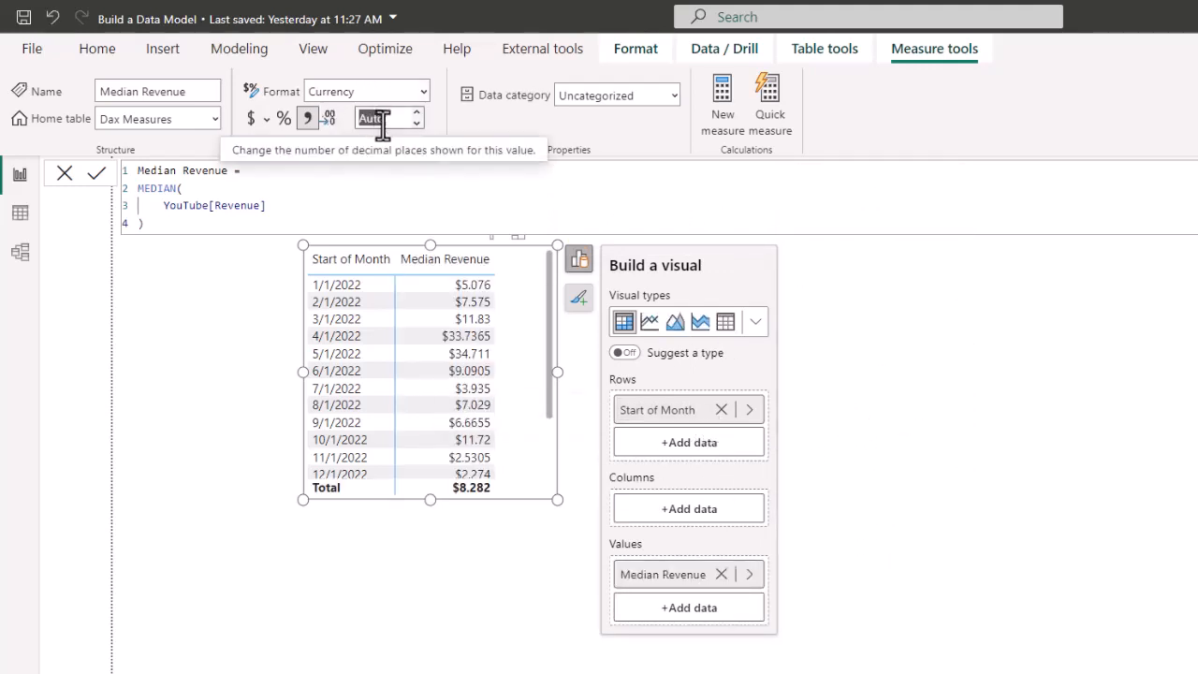
type("2")
key("Return")
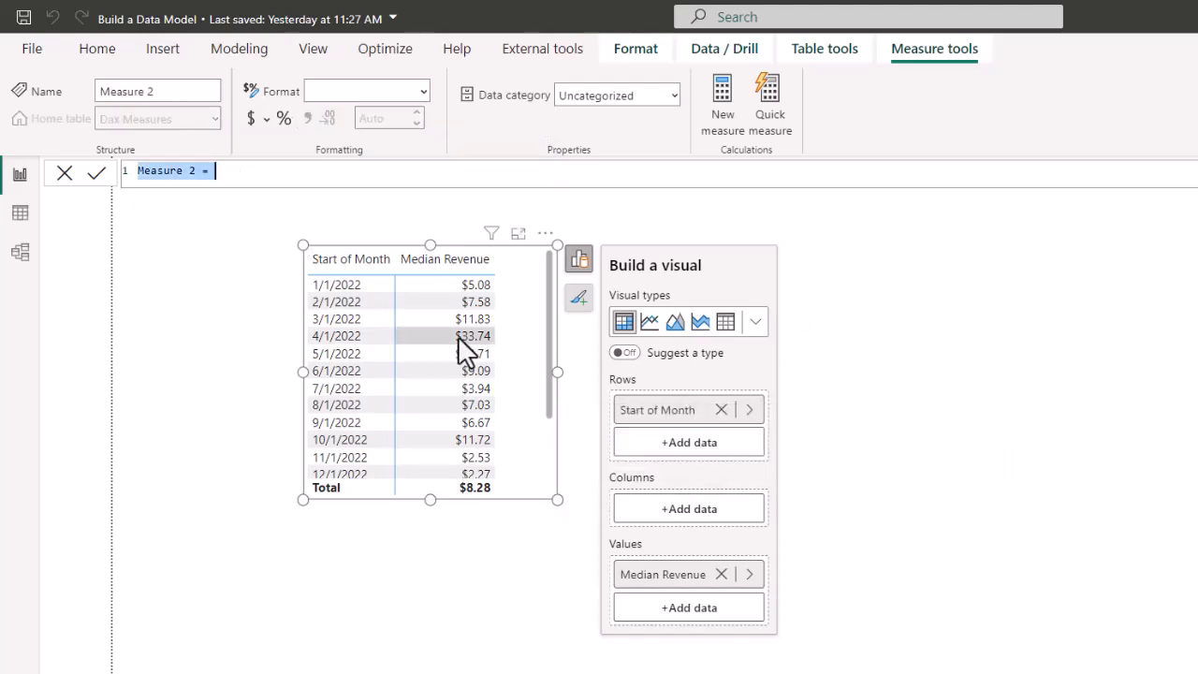
Step: Name the new measure Median Views and begin its formula on a second line
type("Median View")
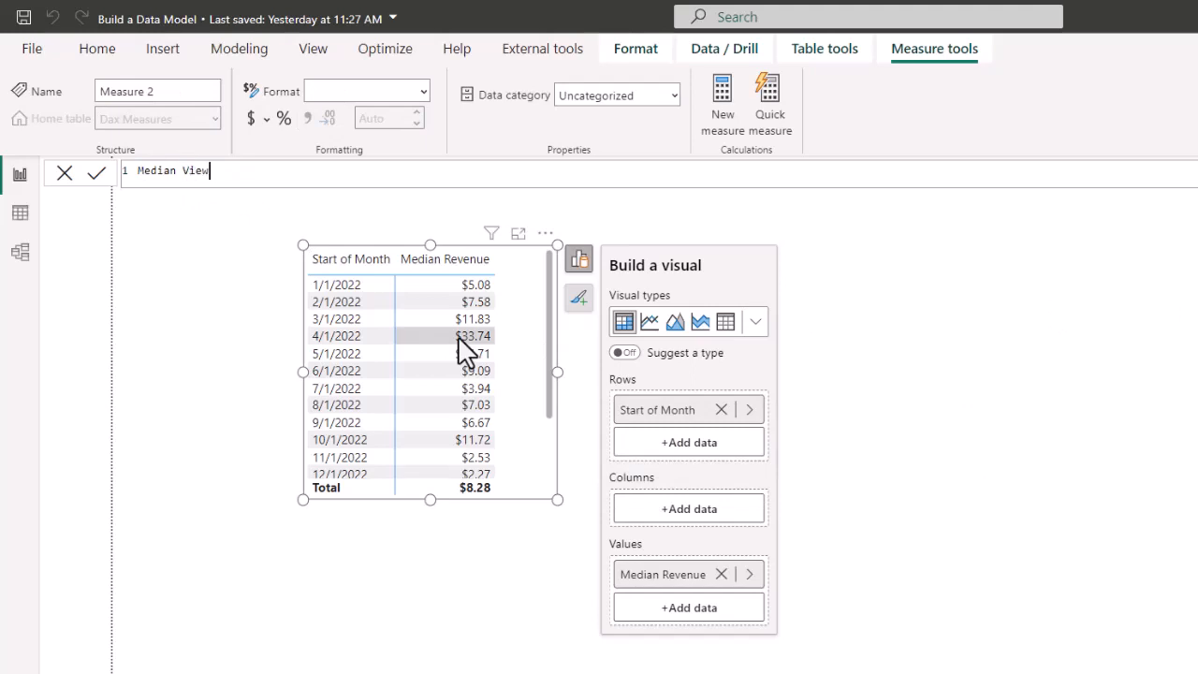
type("s =")
key("shift+Return")
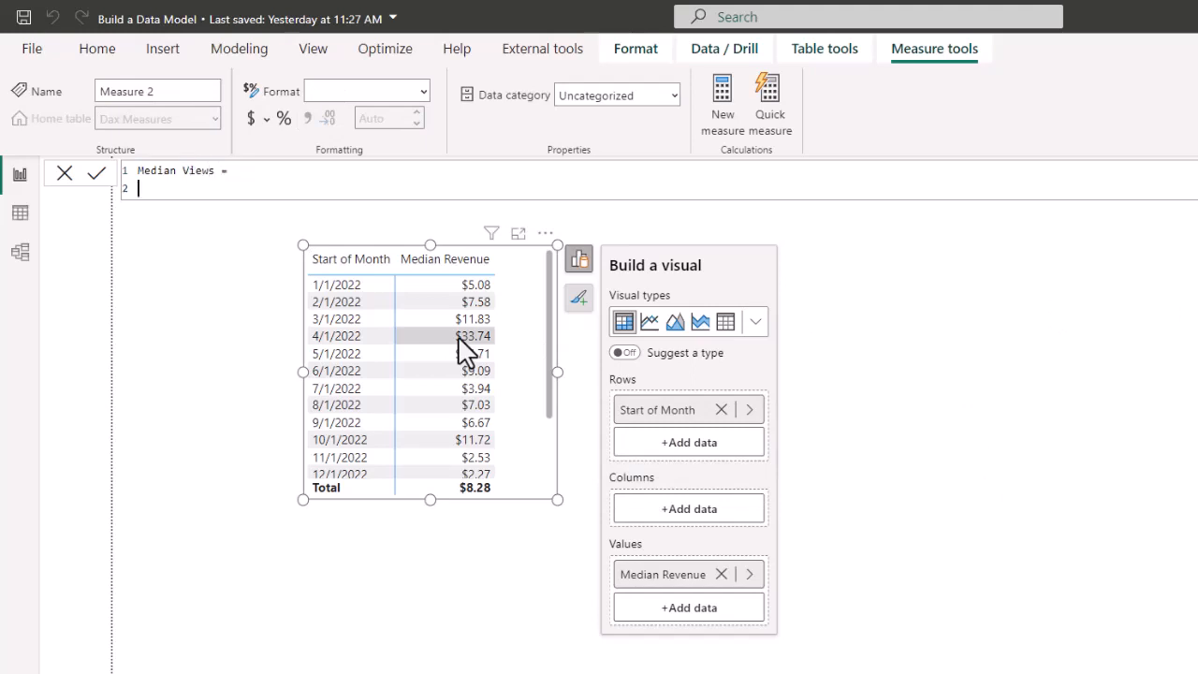
Step: Define the Median Views measure as MEDIAN(YouTube[Views]), with the column on its own line, and commit the formula
type("med")
key("Tab")
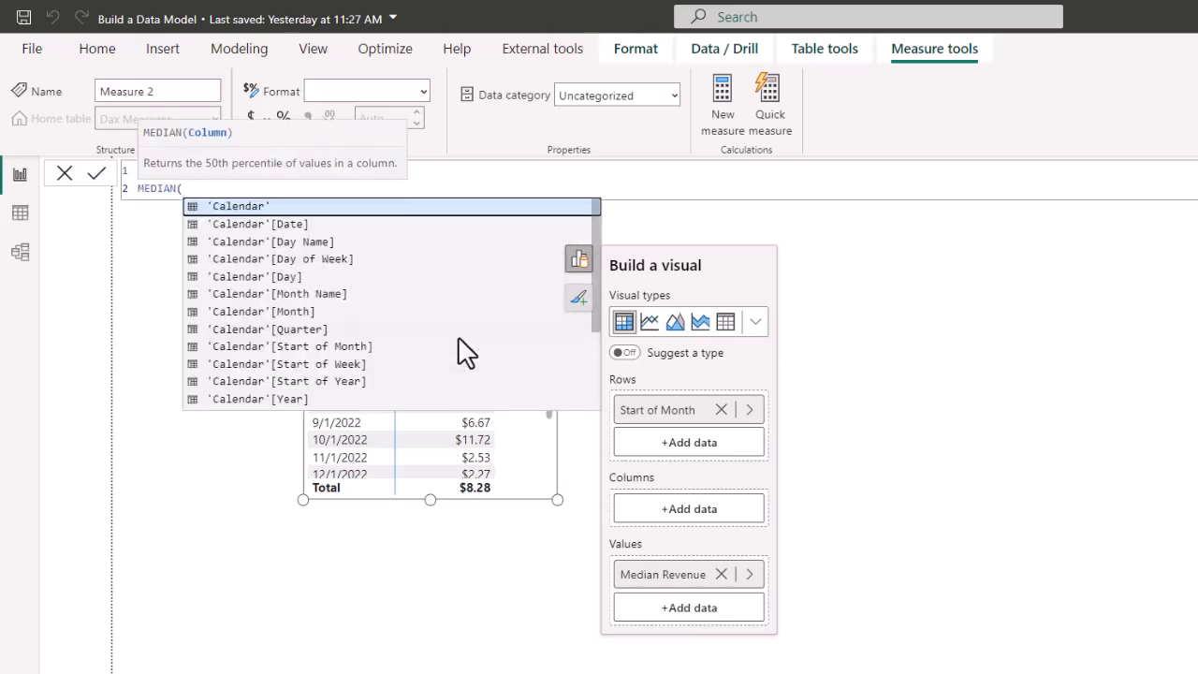
key("shift+Return")
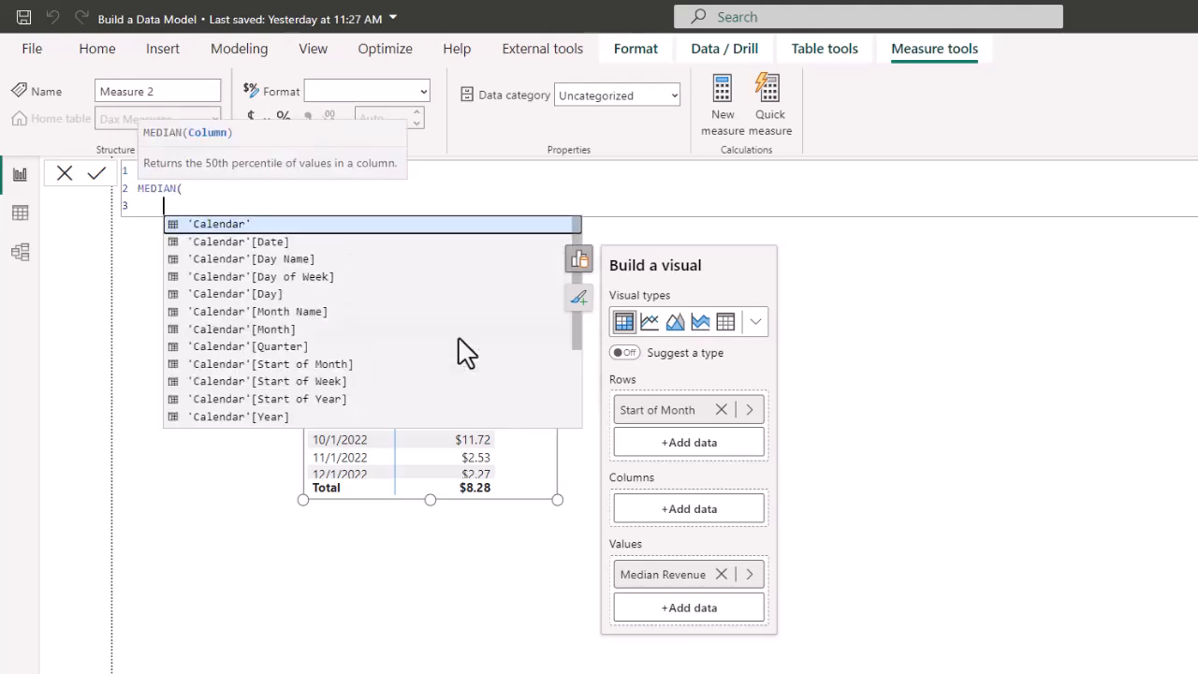
type("you")
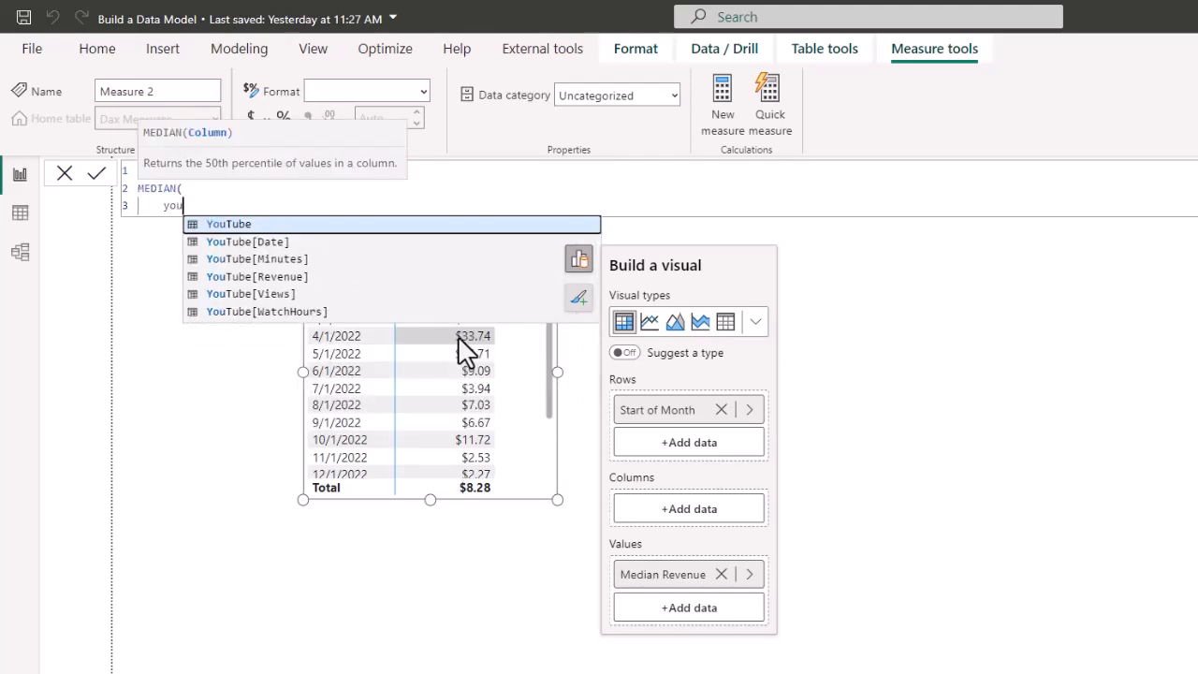
key("Down")
key("Down")
key("Down")
key("Down")
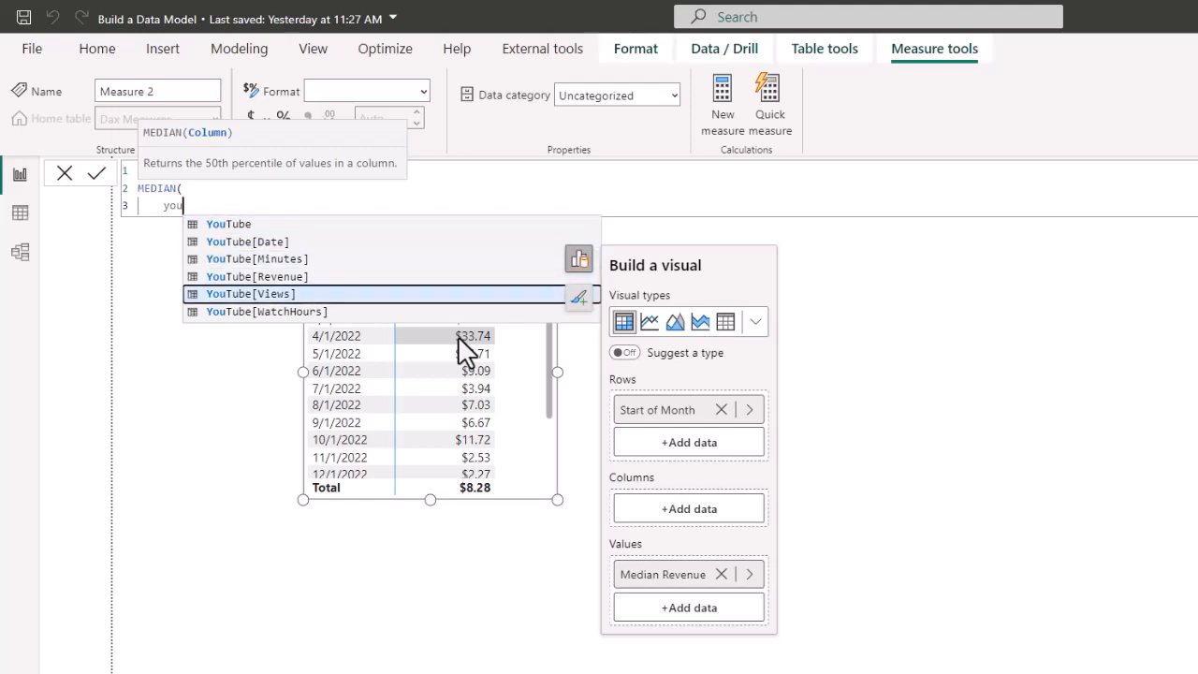
key("Tab")
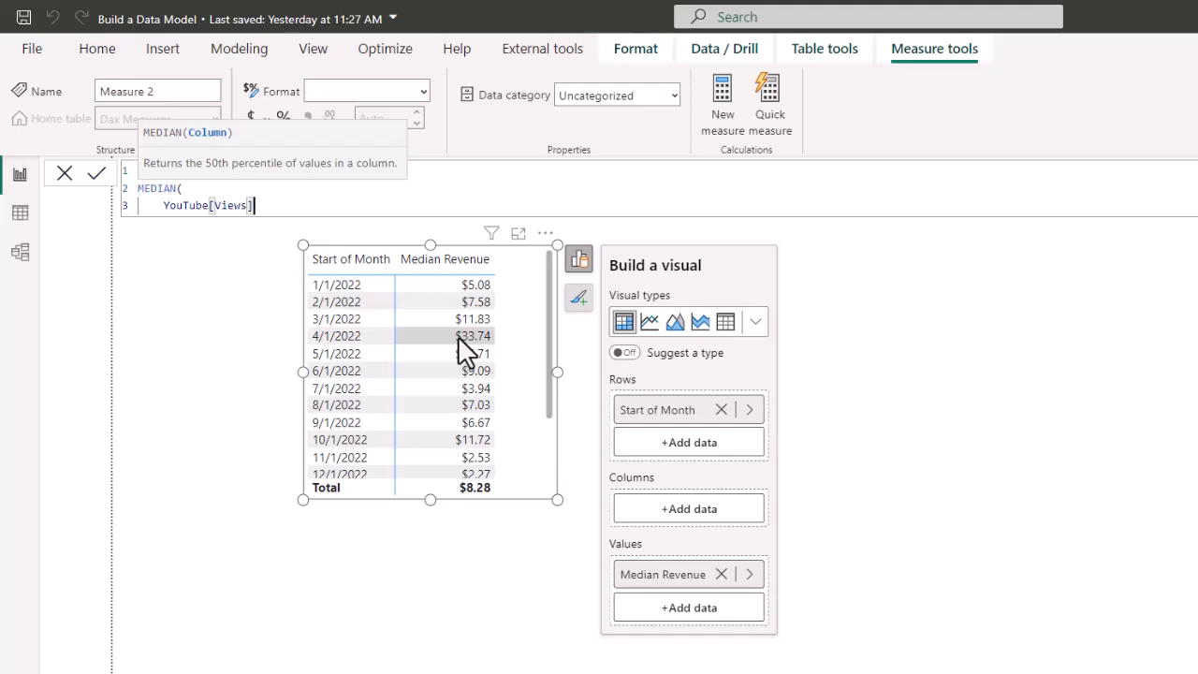
key("Return")
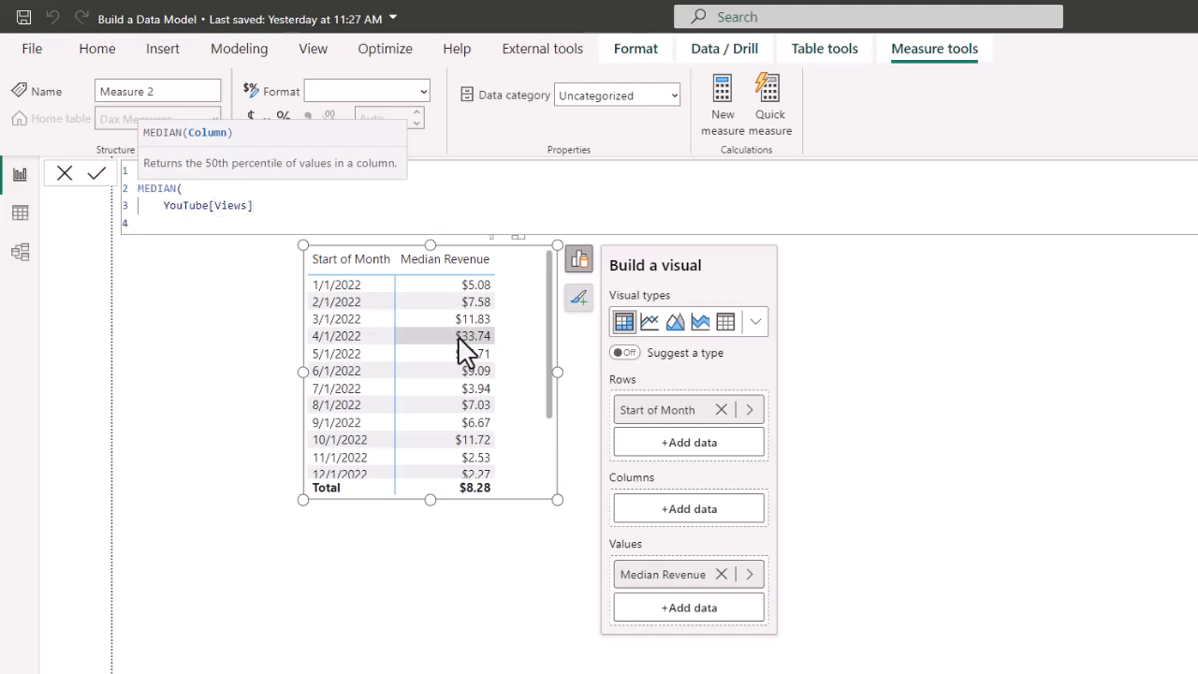
type(")")
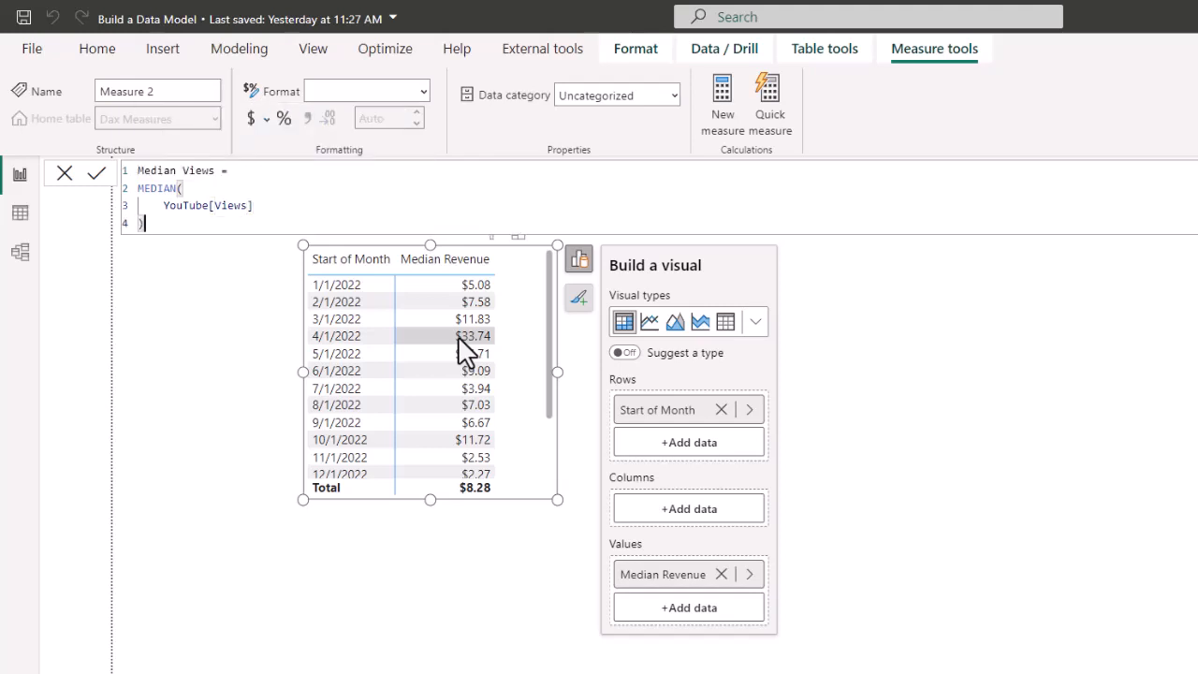
key("Return")
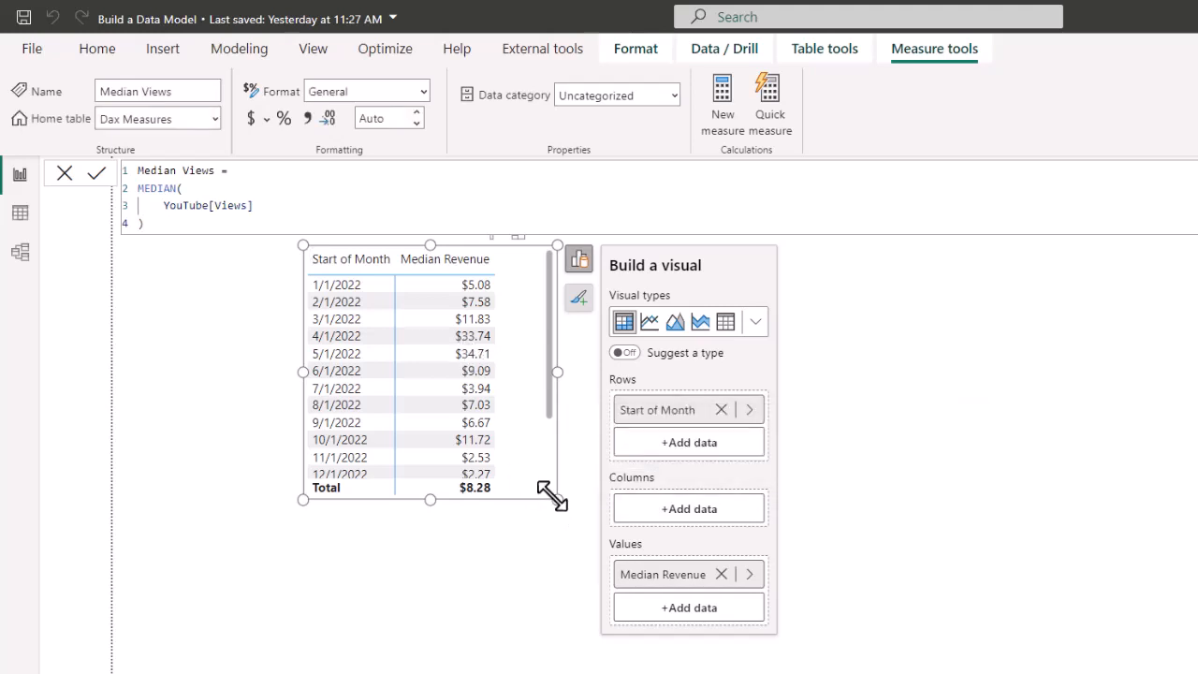
Step: Enlarge the matrix visual in both width and height from its lower-right corner
left_click_drag(552, 496, 633, 537)
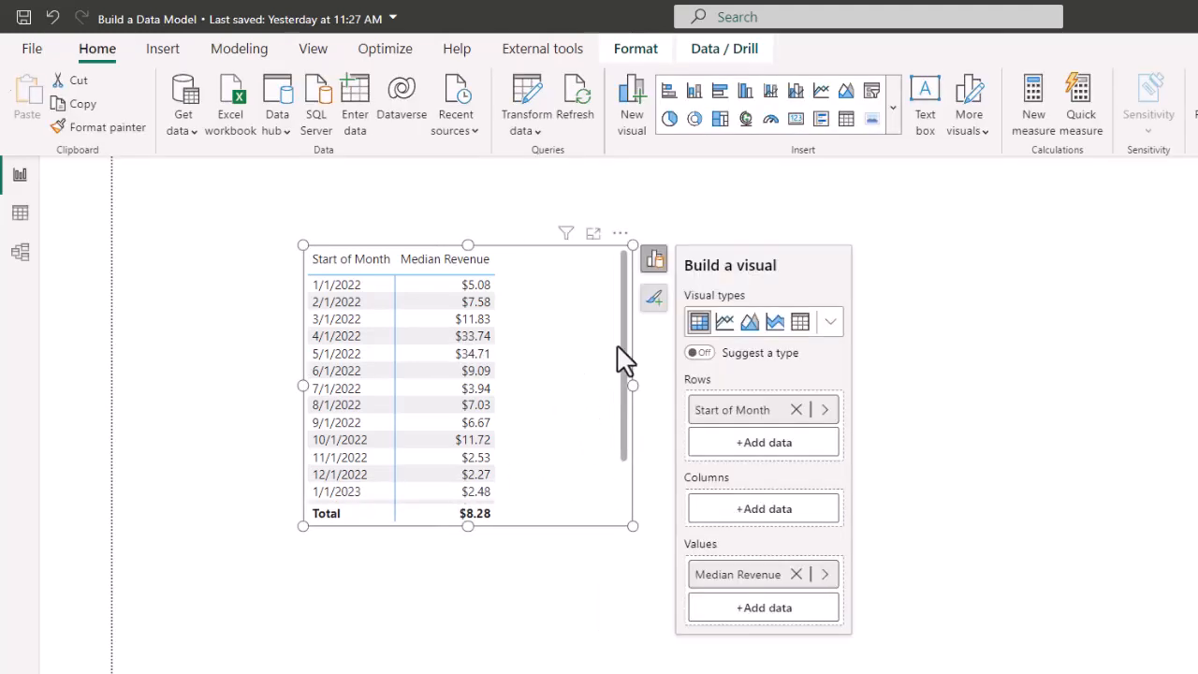
Step: Add the Median Views measure from Dax Measures to the matrix values, alongside Median Revenue
left_click(760, 611)
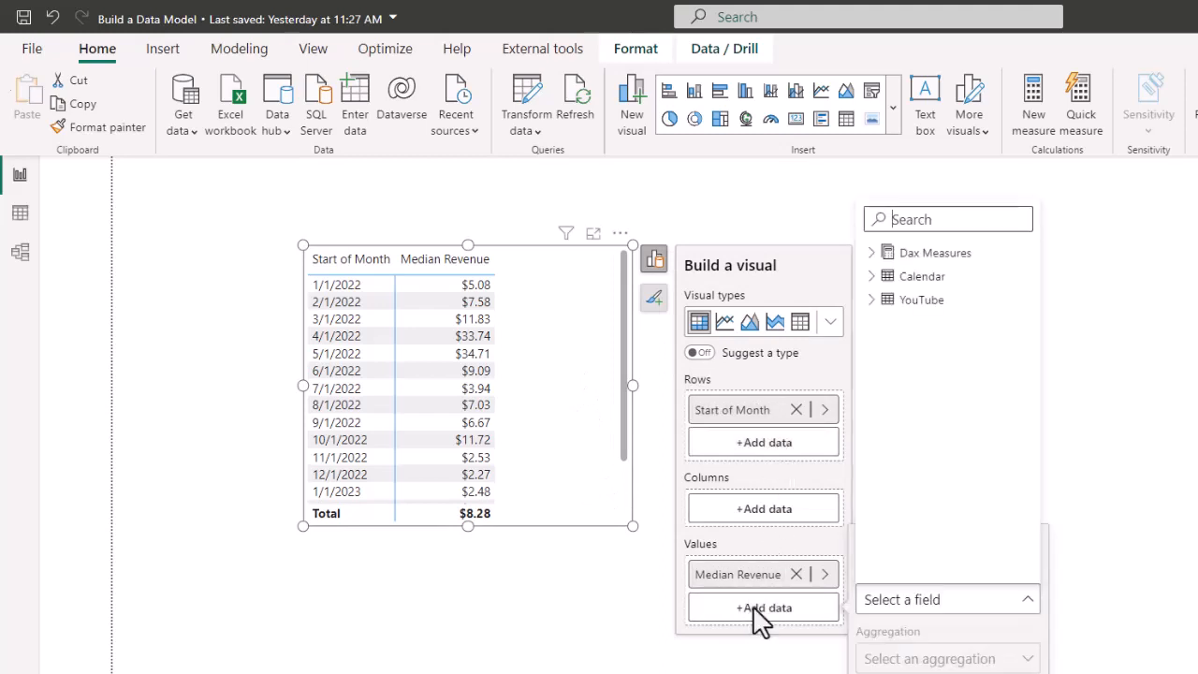
left_click(873, 255)
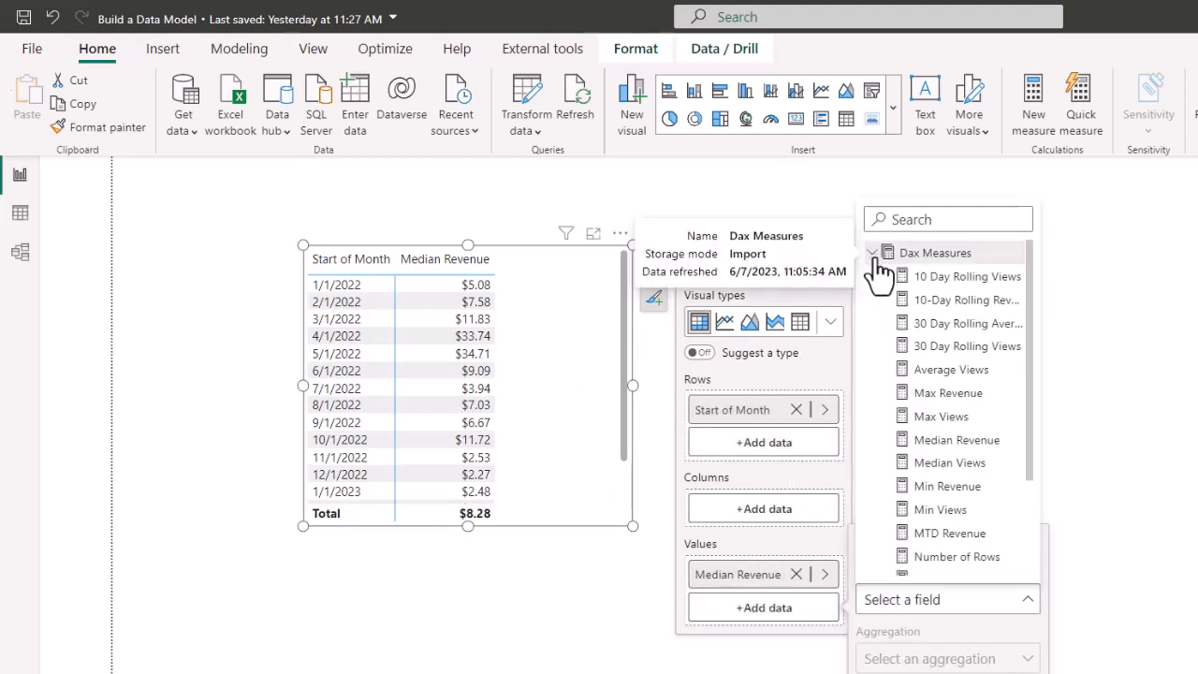
left_click(949, 463)
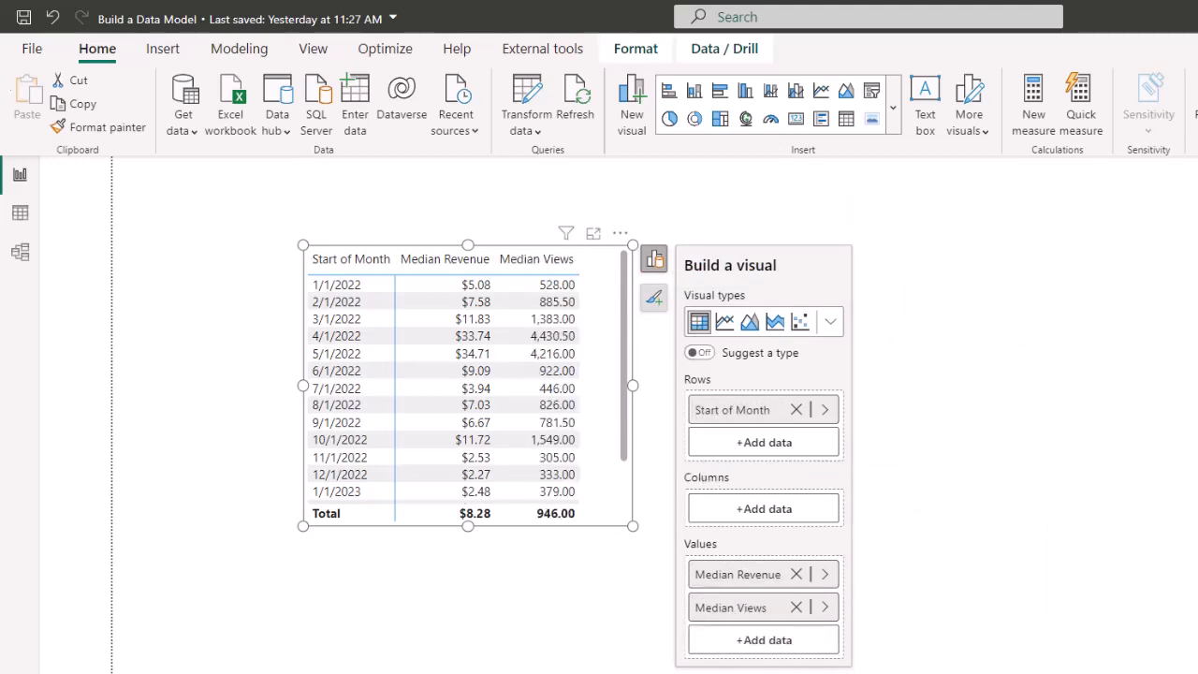
Step: Set the Median Views measure to 2 decimal places and slightly enlarge the matrix from its lower-right corner
left_click(398, 124)
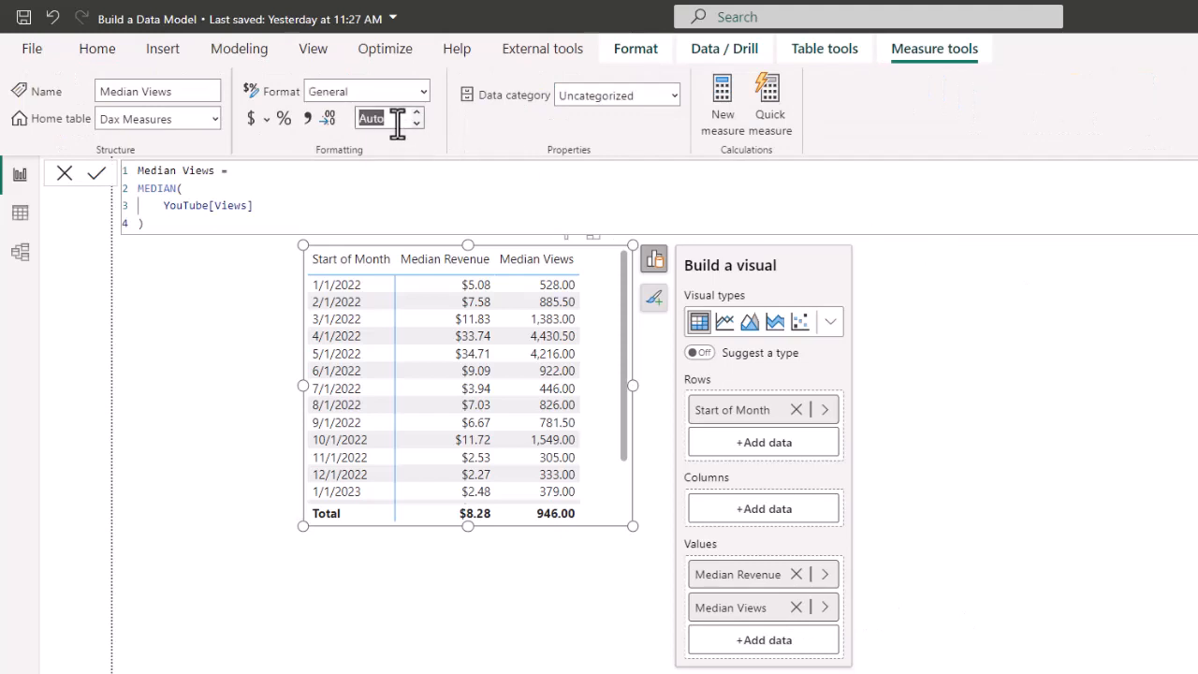
left_click(397, 121)
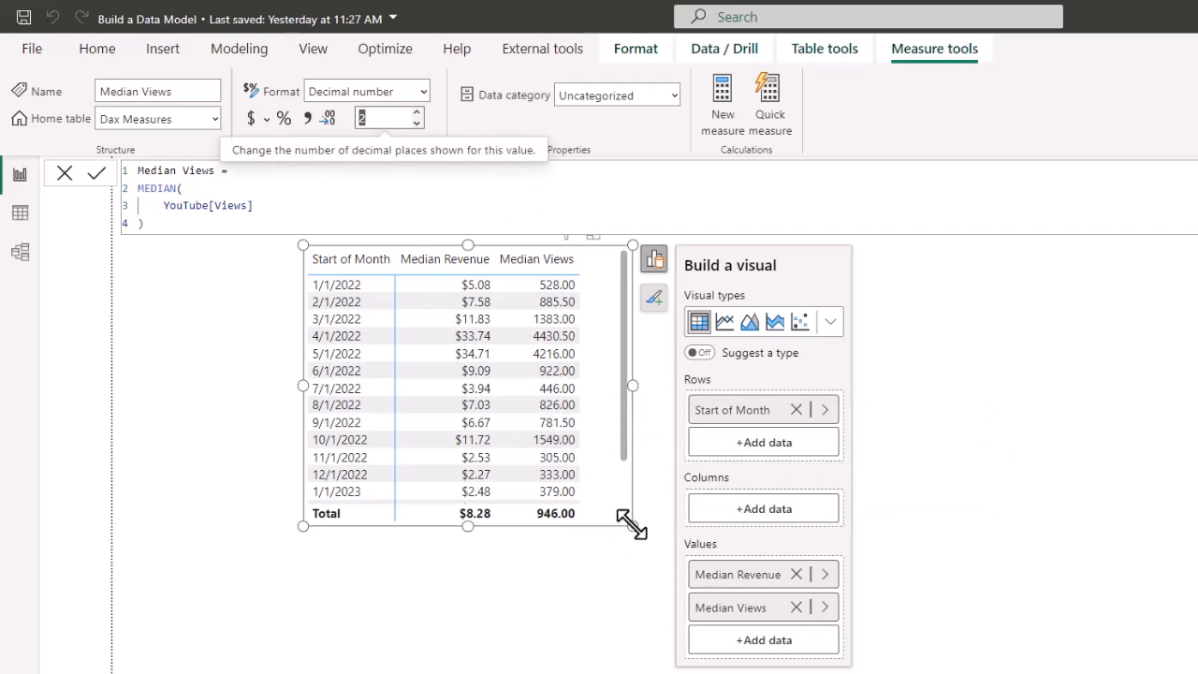
left_click_drag(633, 526, 644, 532)
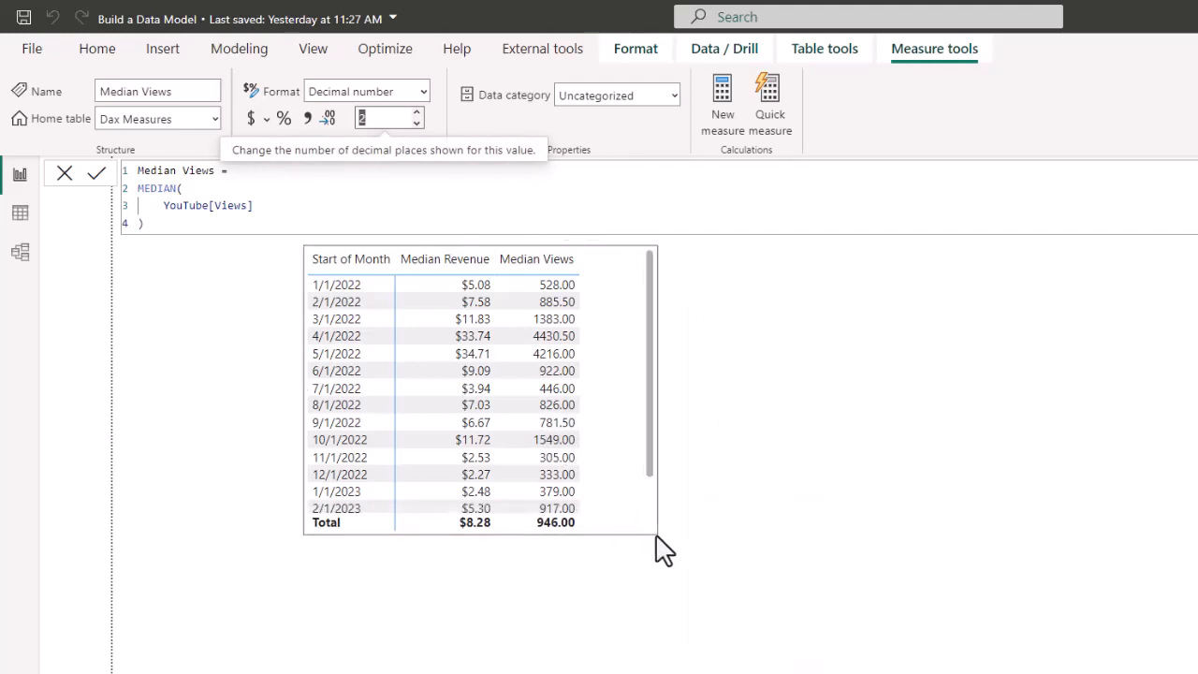
left_click(645, 497)
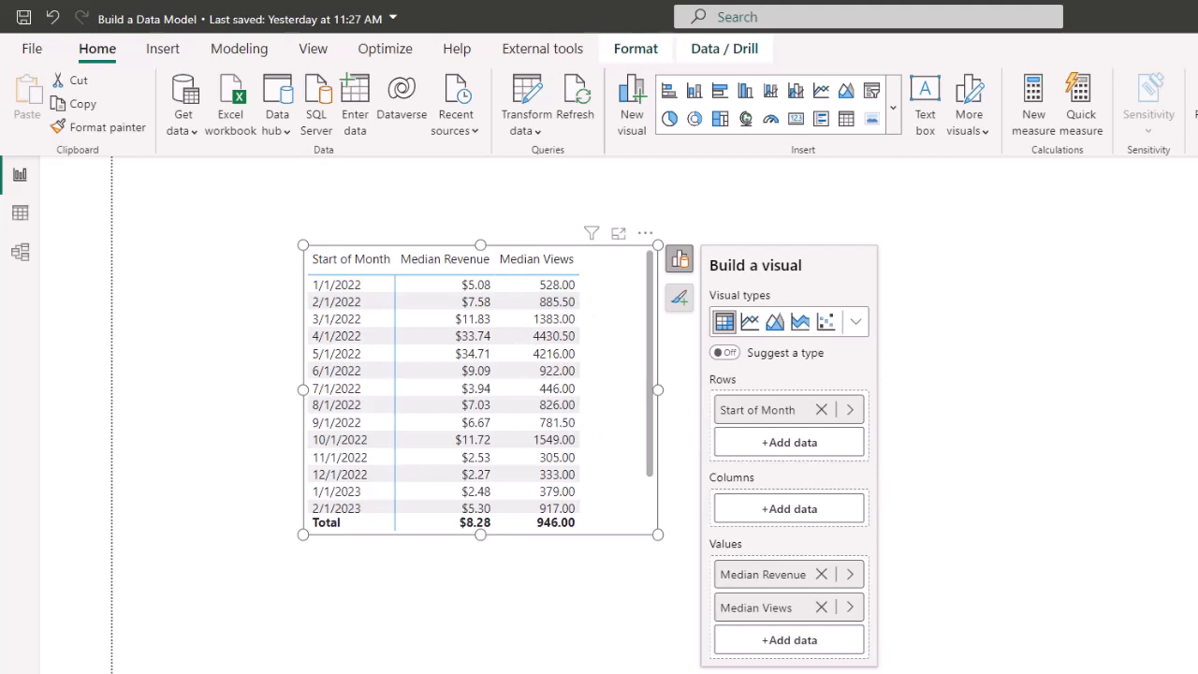
Step: Set the Median Views measure to show 0 decimal places
left_click(1196, 384)
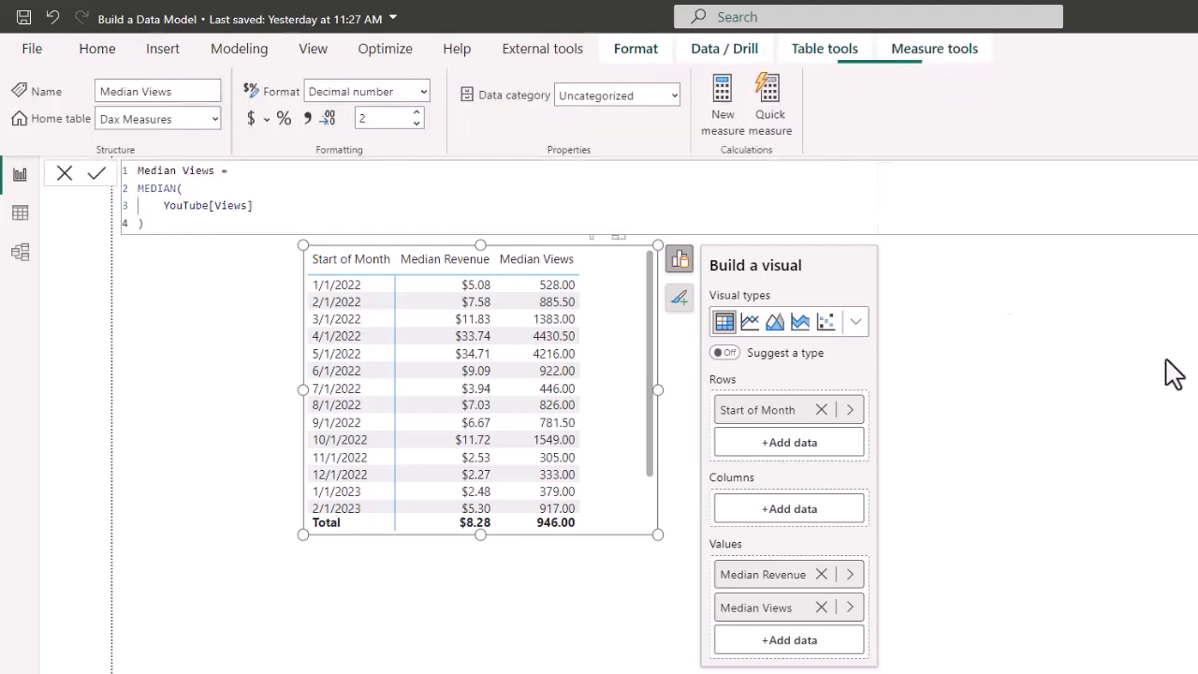
left_click(377, 122)
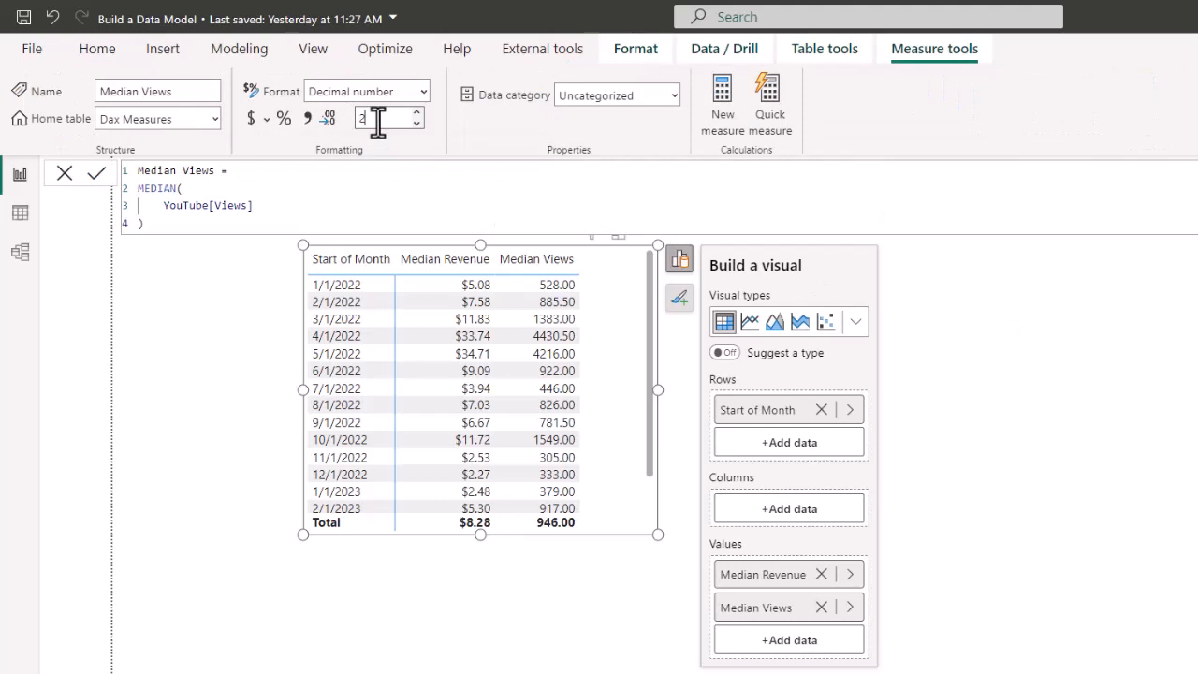
type("0")
key("Return")
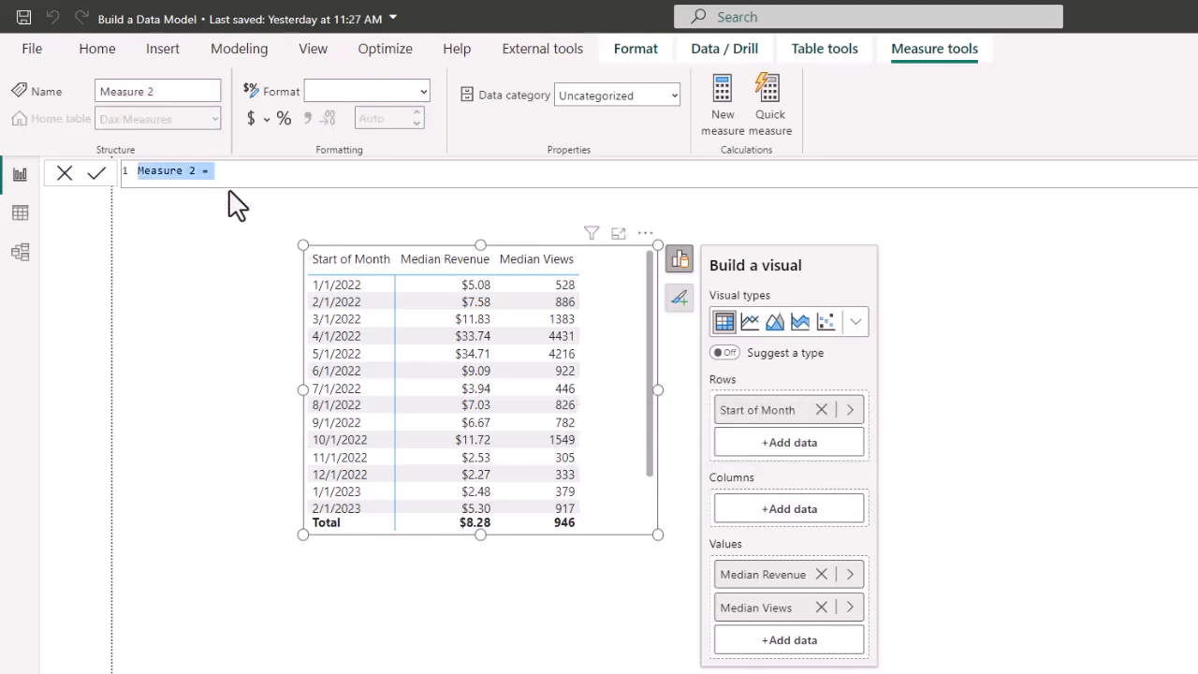
Step: Name a new measure 2022 Median Revenue and open a CALCULATE function on its second line, with a new line for the arguments
type("2022 M")
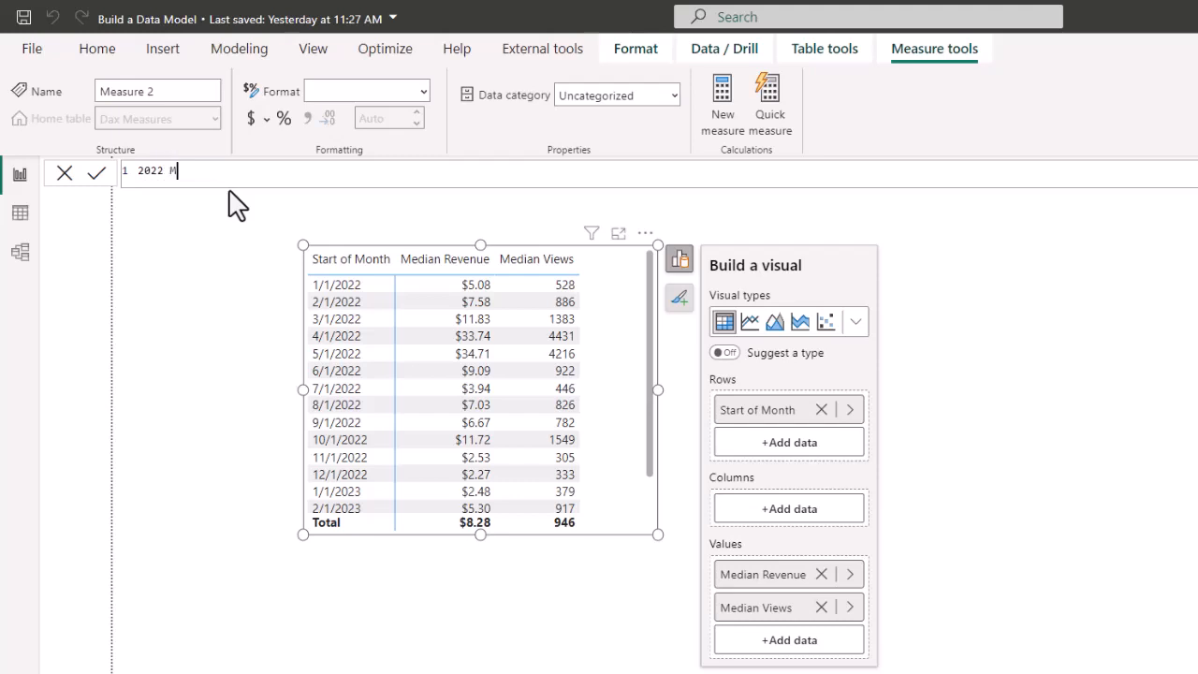
type("edian Revenue =")
key("shift+Return")
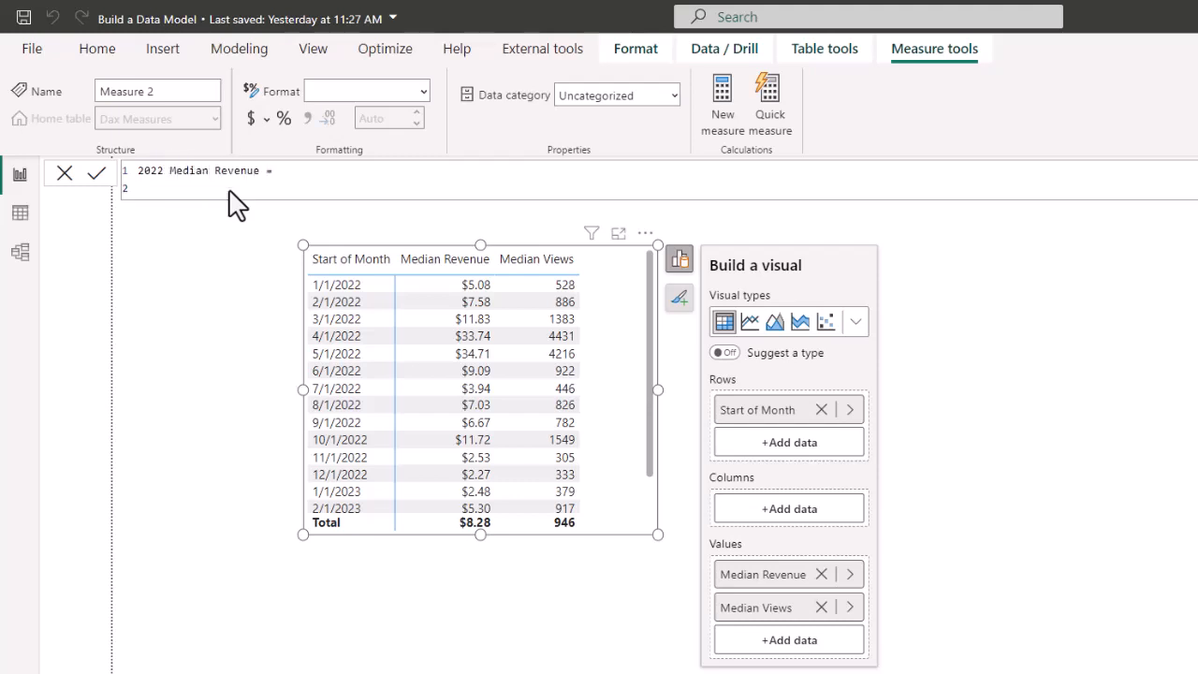
type("cal")
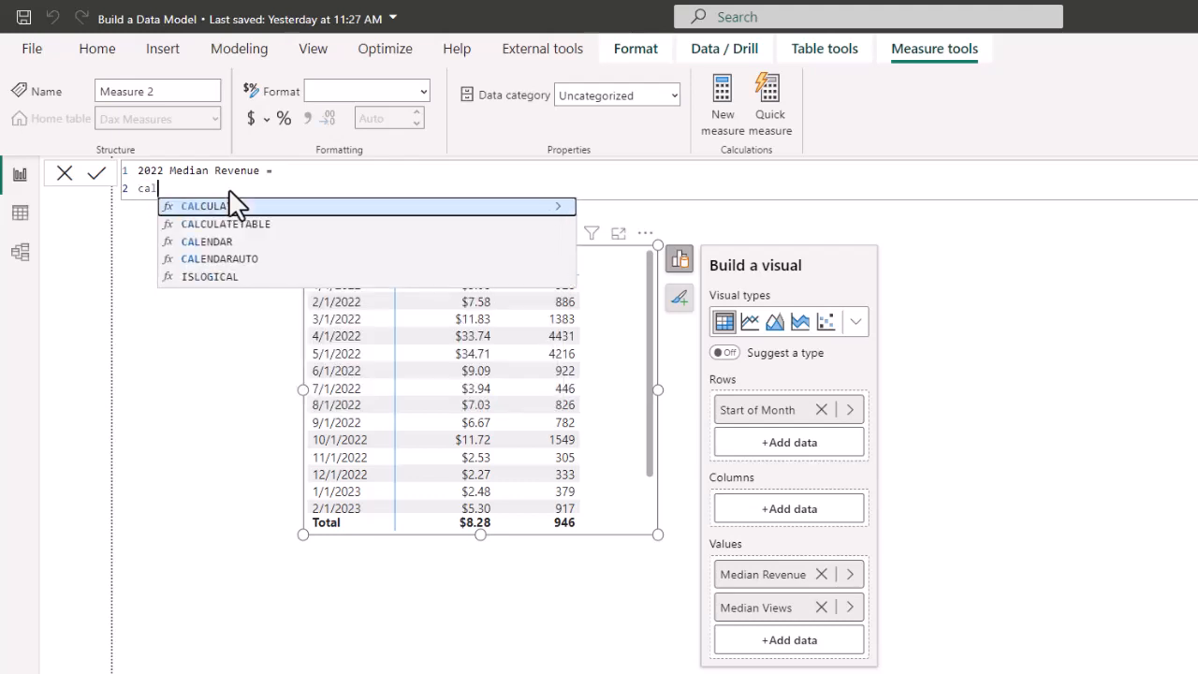
left_click(234, 205)
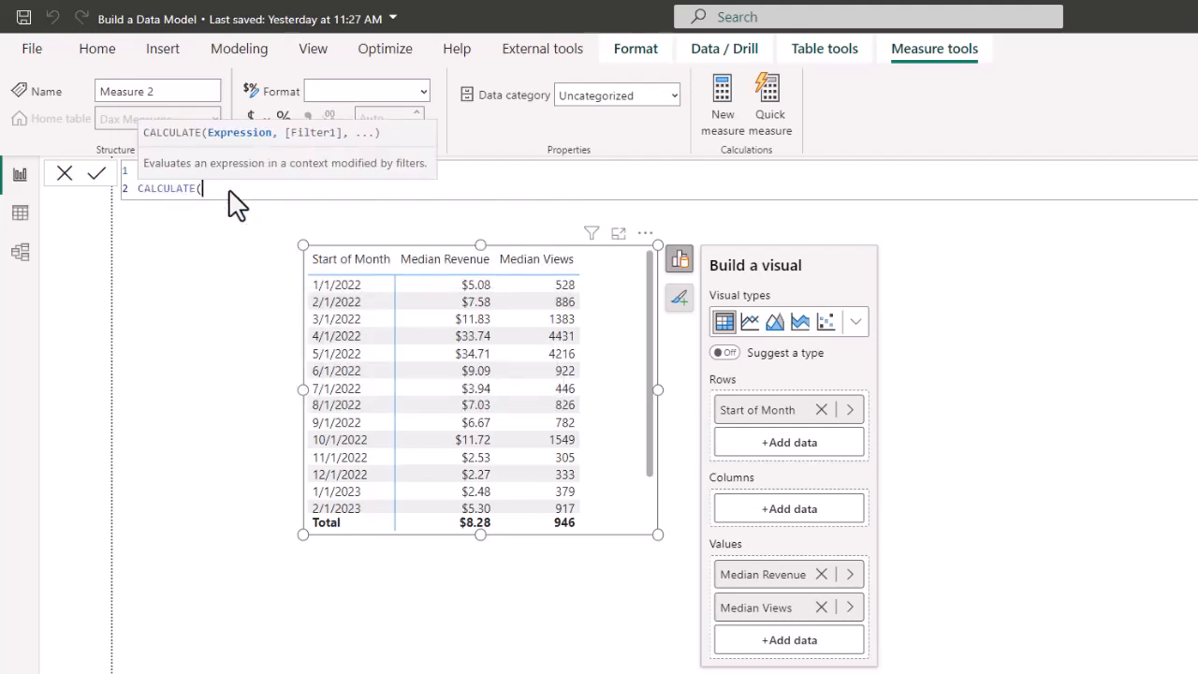
key("shift+Return")
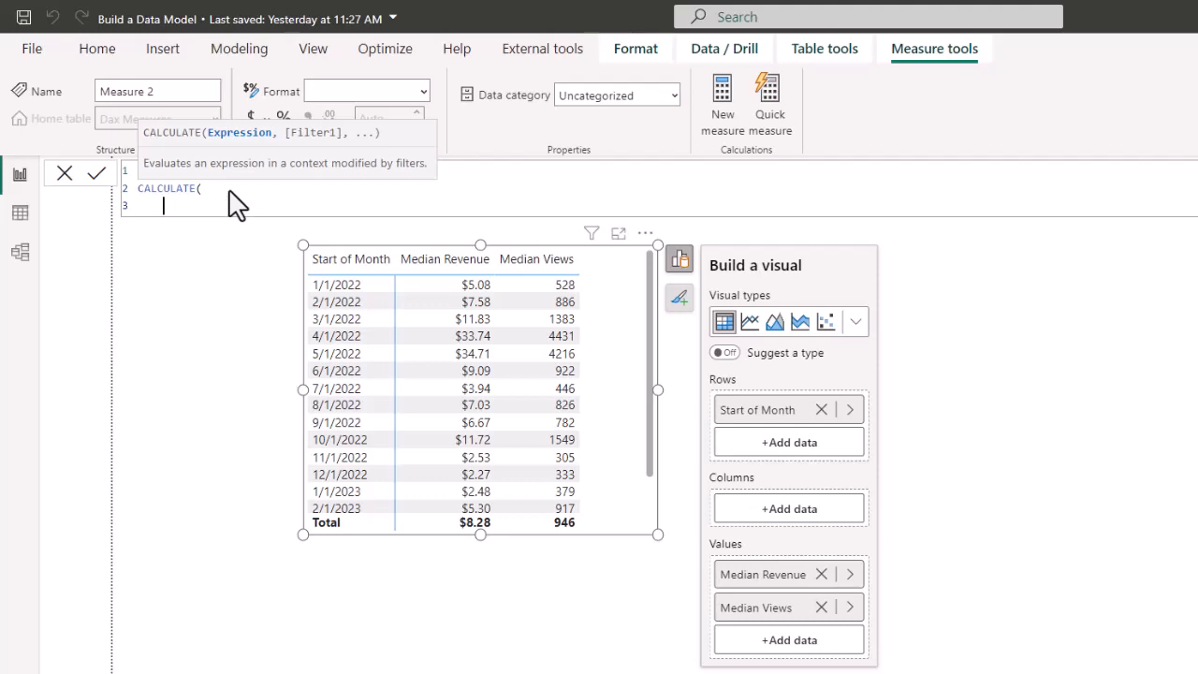
Step: Enter the [Median Revenue] measure as the CALCULATE expression, followed by a comma and a new line for the filter
type("me")
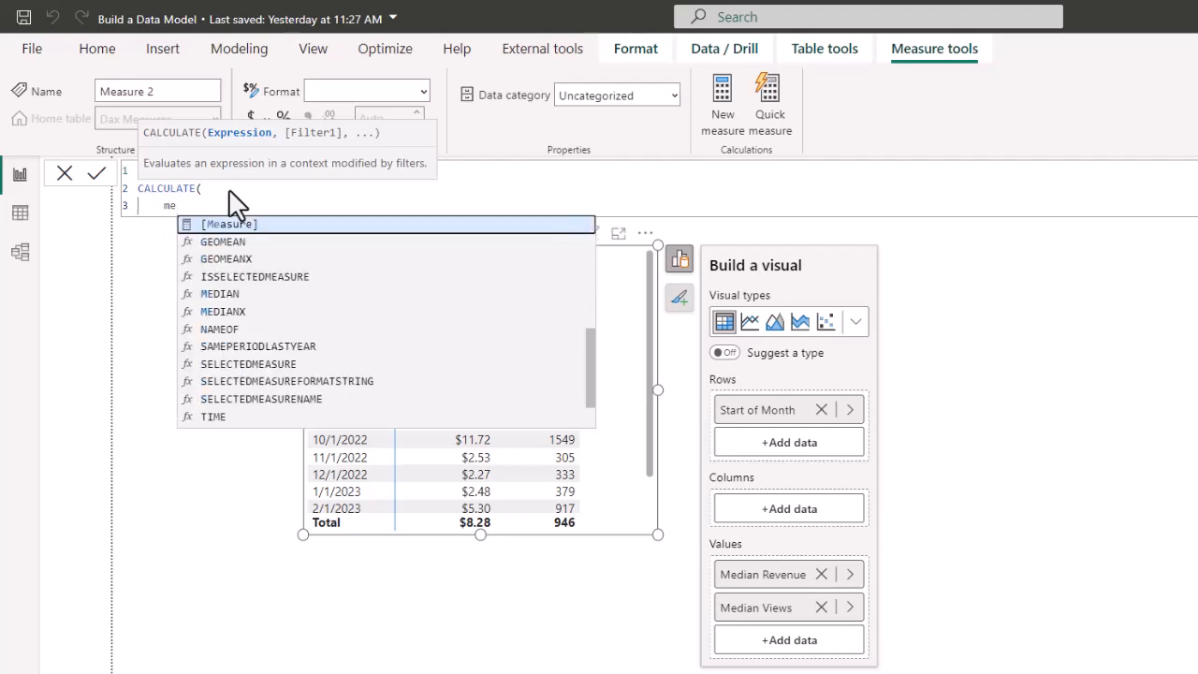
type("d")
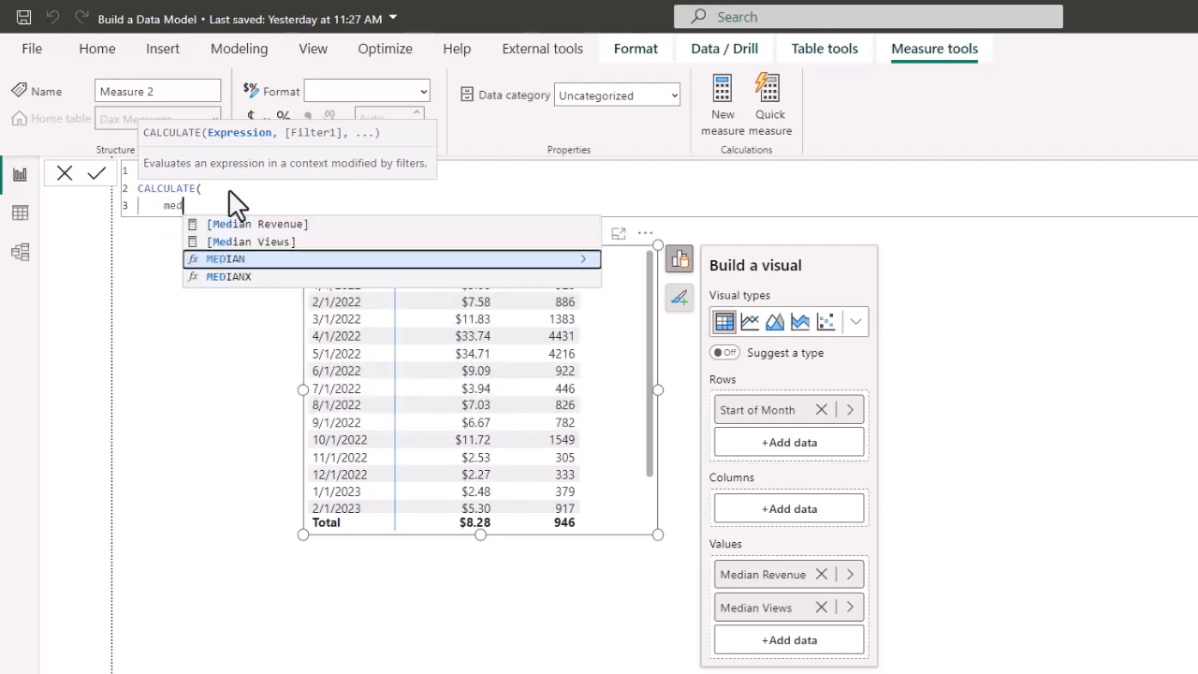
key("Up")
key("Up")
key("Tab")
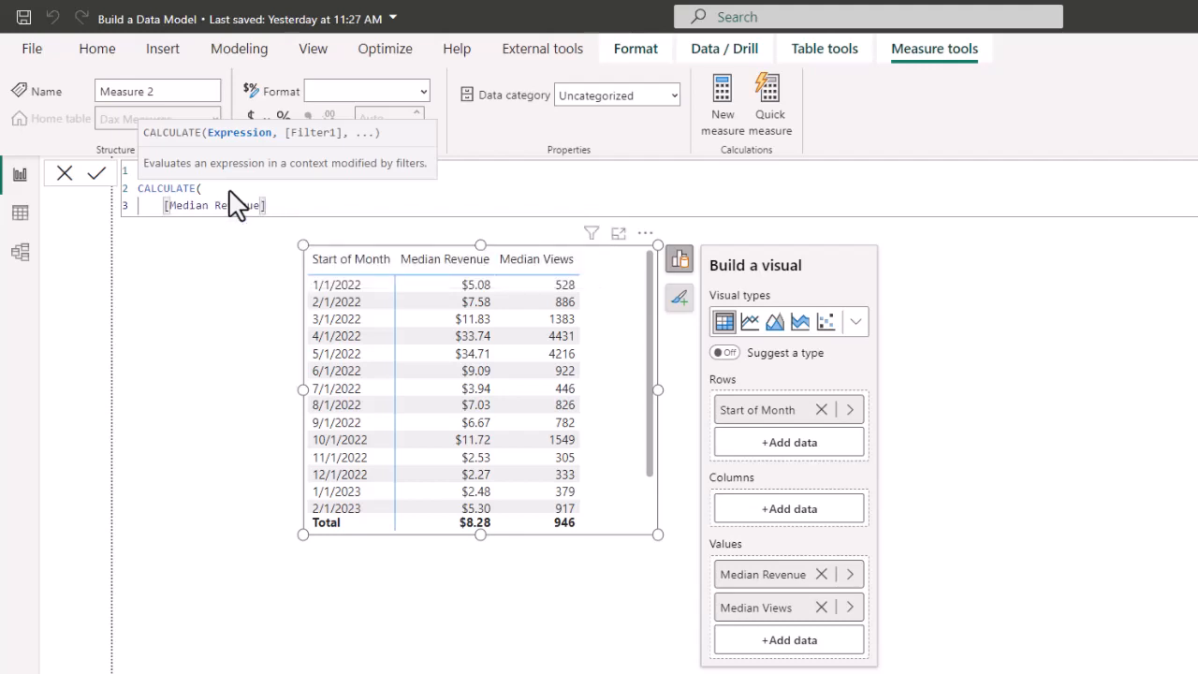
type(",")
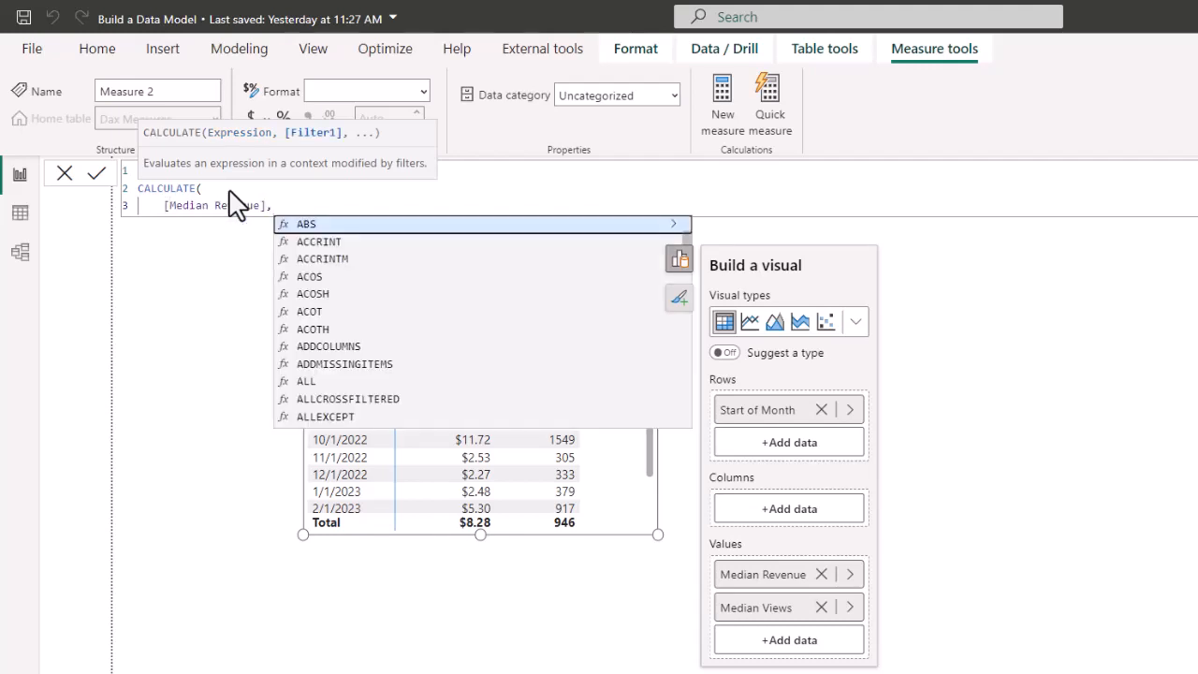
key("shift+Return")
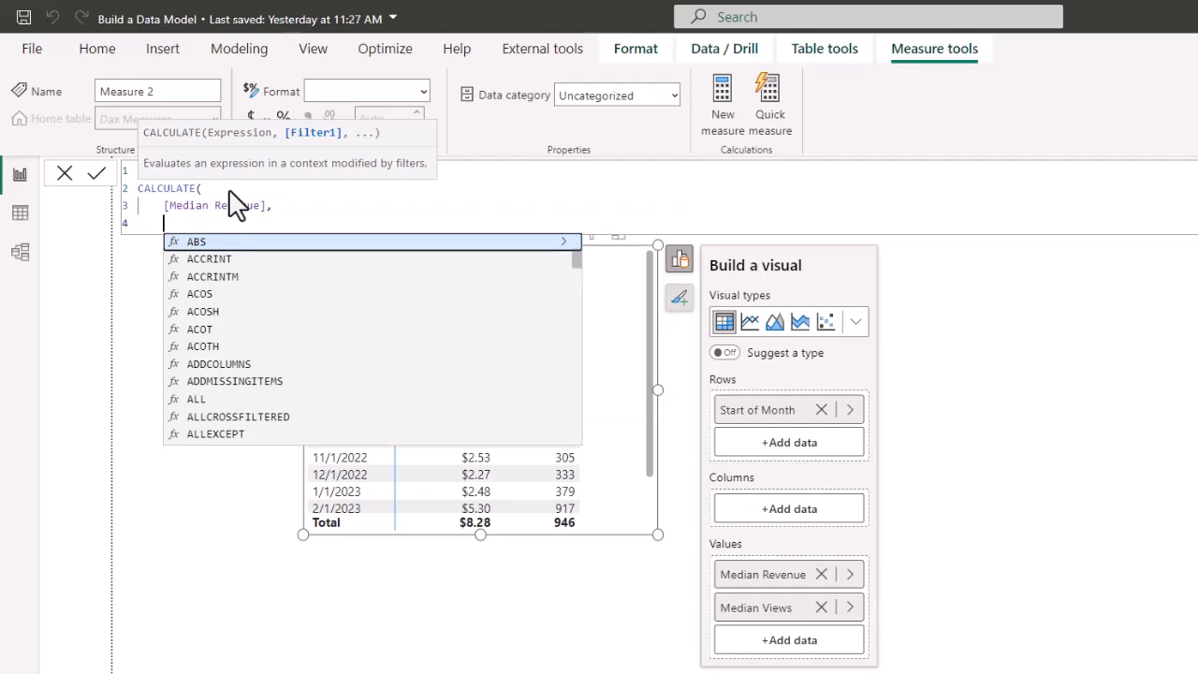
Step: Add the filter 'Calendar'[Year] = 2022, close the parenthesis on its own line, and commit the 2022 Median Revenue measure
type("cal")
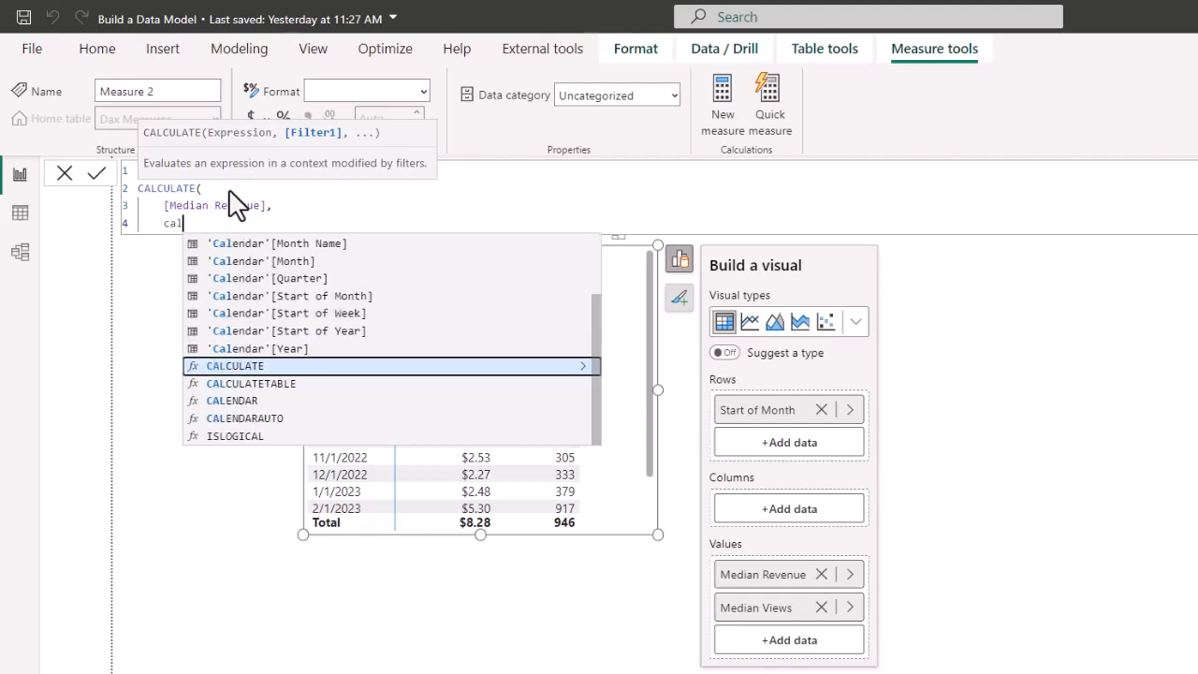
key("Up")
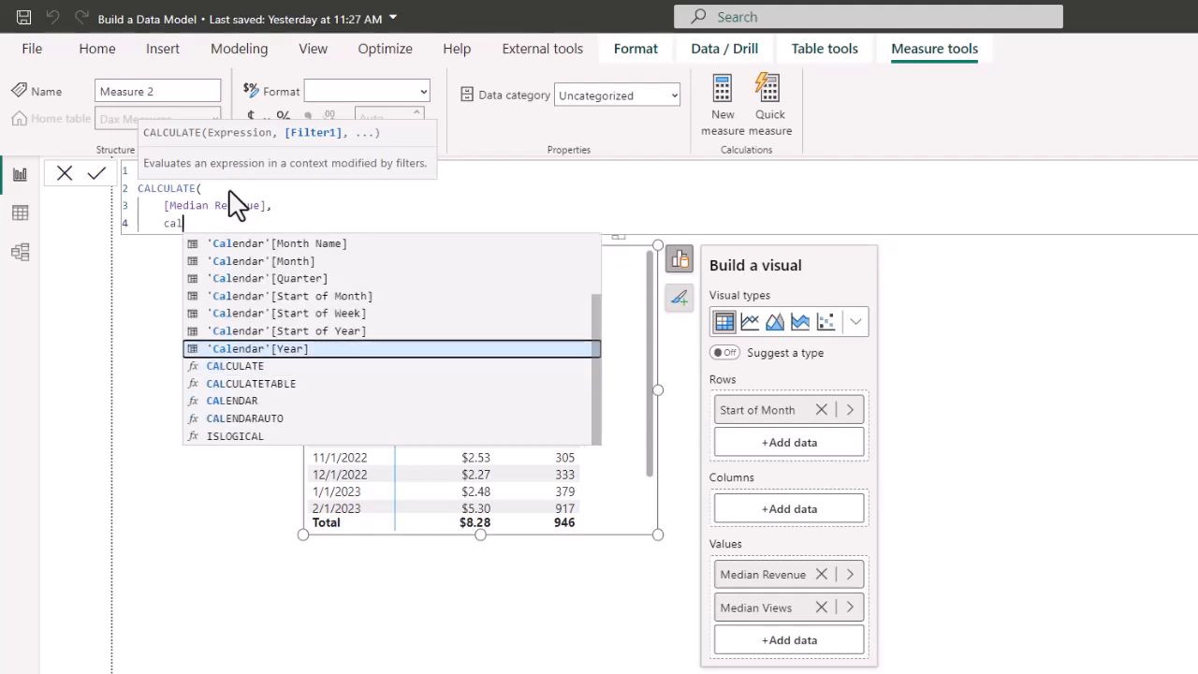
key("Tab")
type("= 2022")
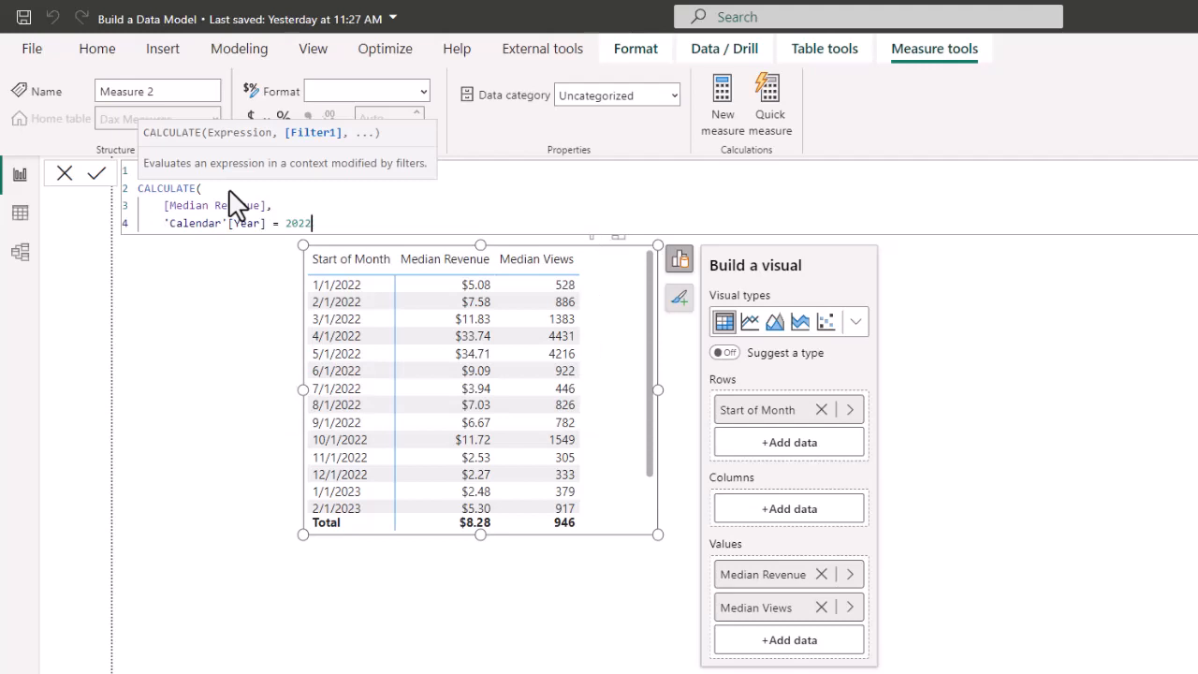
key("shift+Return")
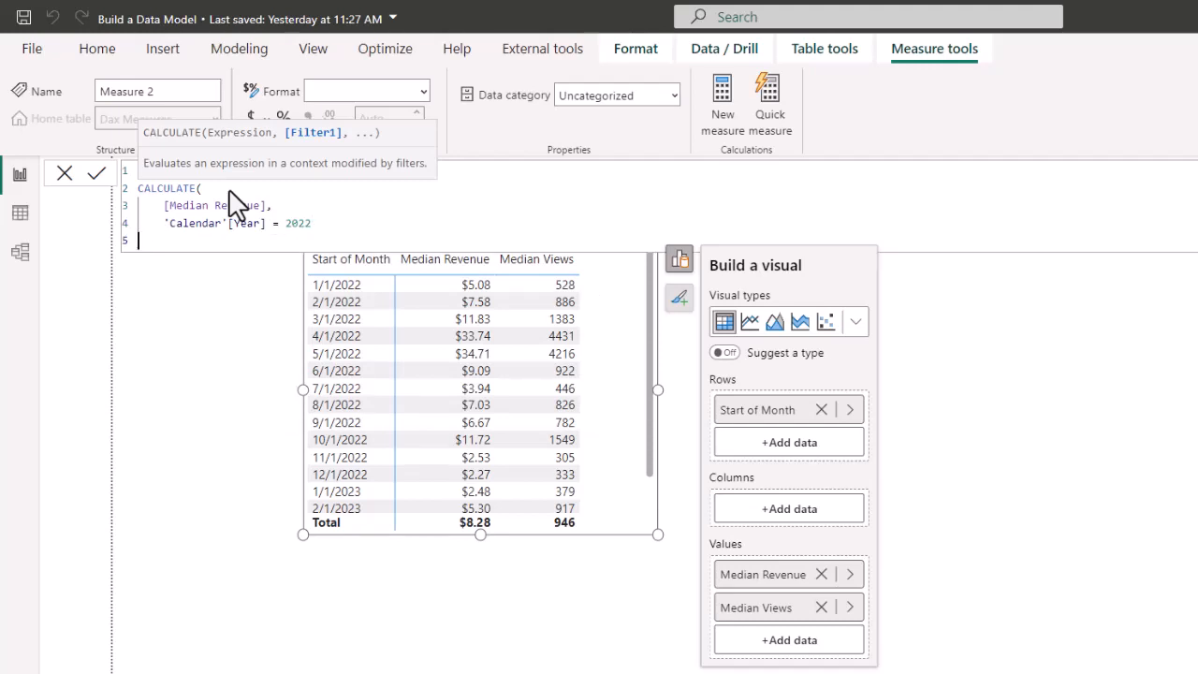
type(")")
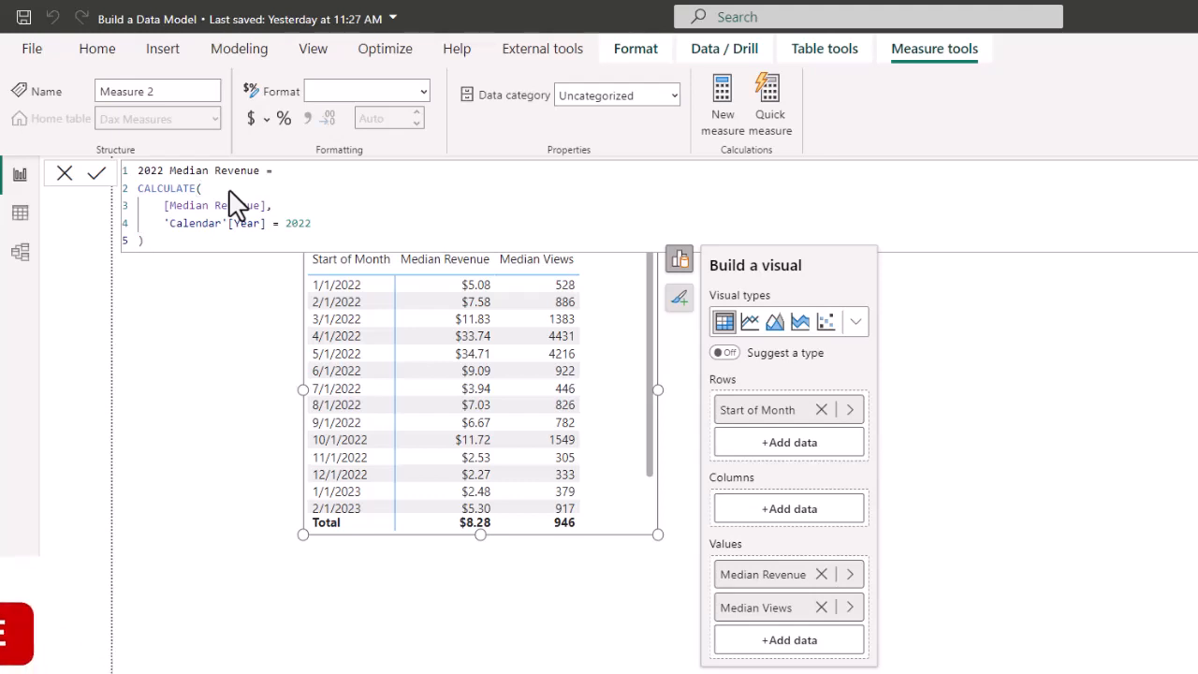
key("Return")
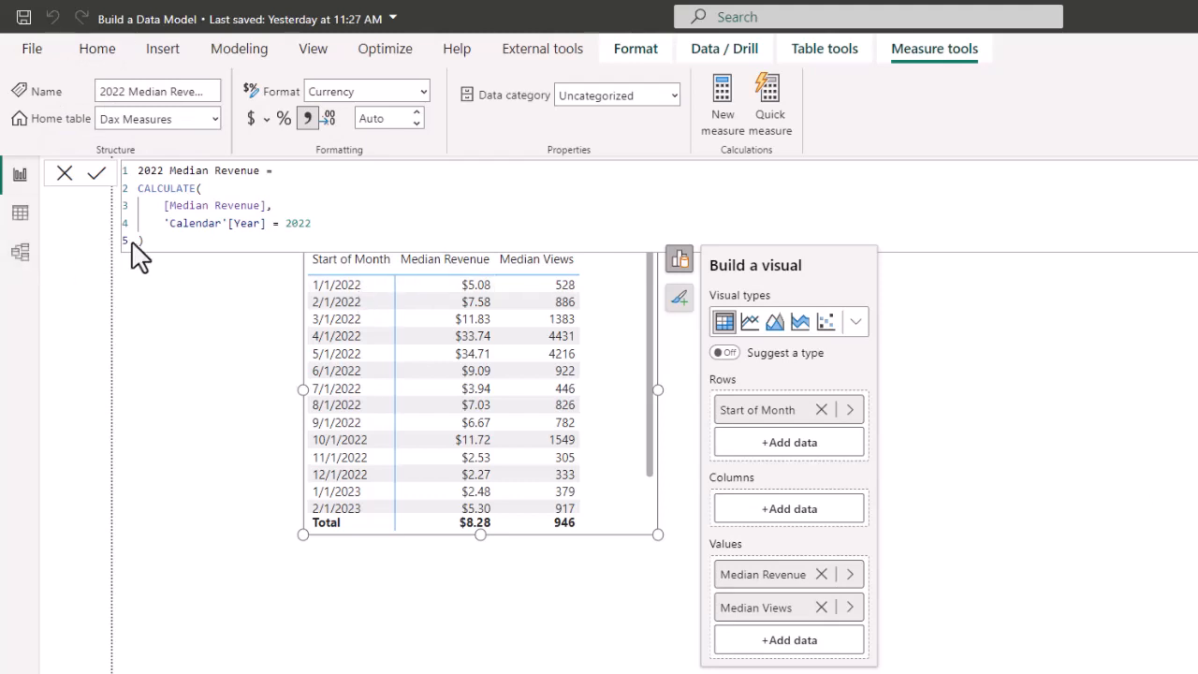
Step: Copy the entire 2022 Median Revenue formula and paste it into a new measure
left_click_drag(150, 240, 74, 209)
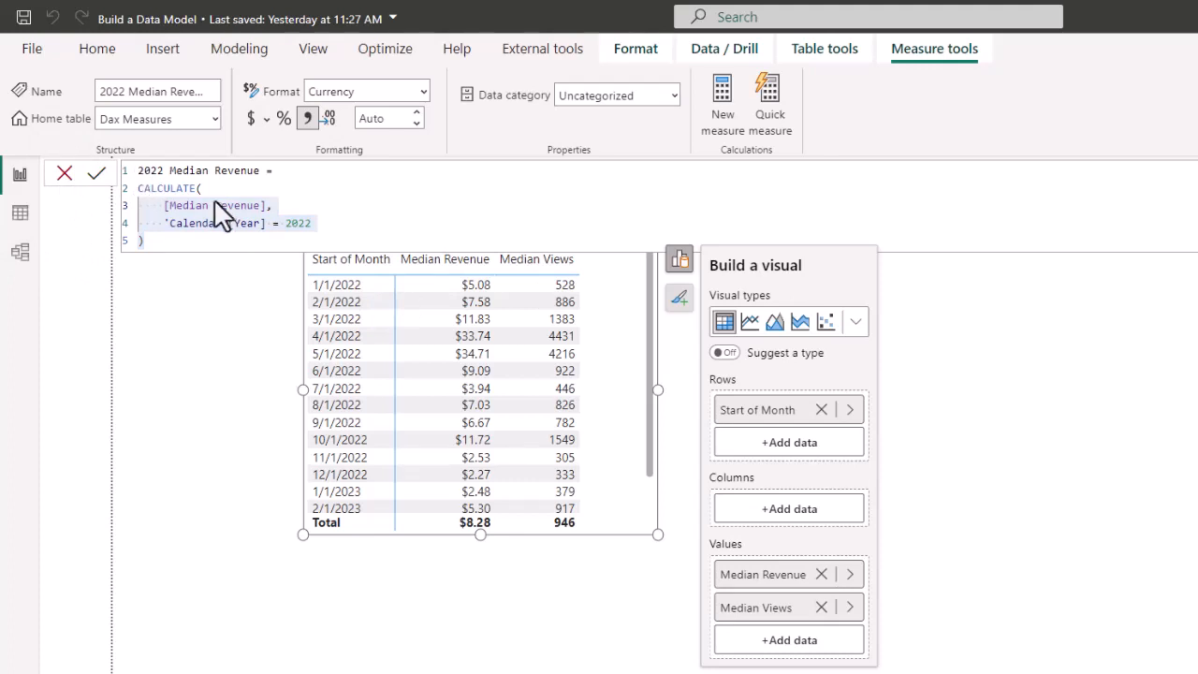
left_click(167, 242)
left_click_drag(160, 233, 131, 174)
key("ctrl+c")
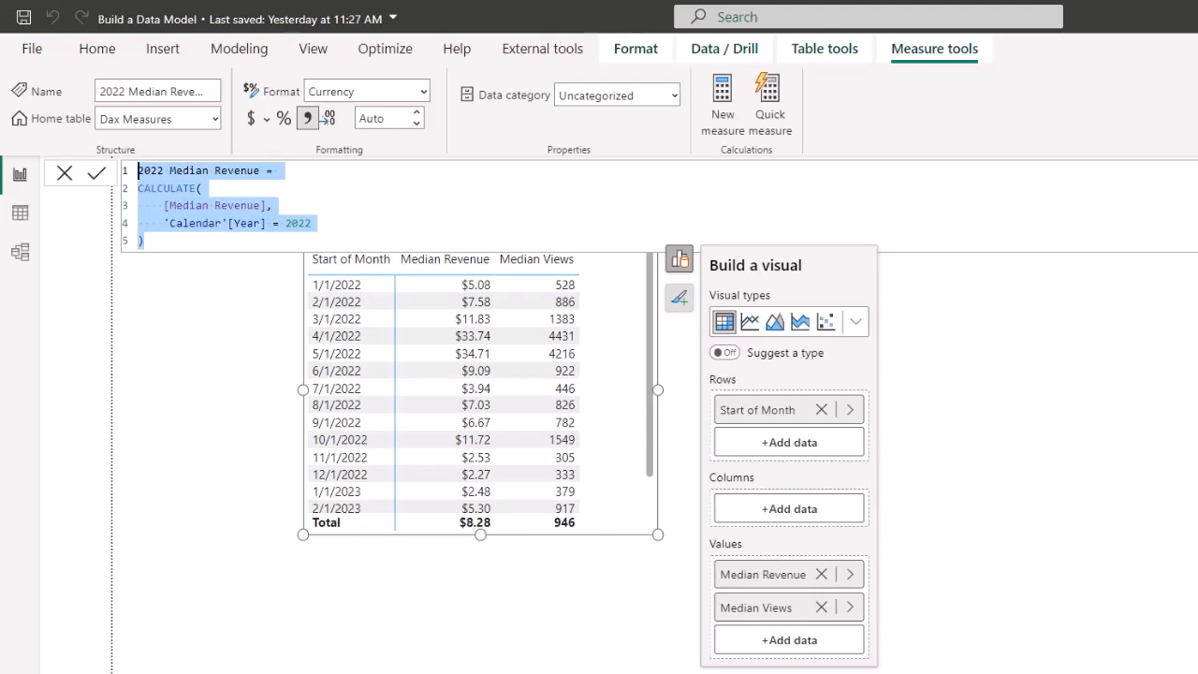
key("alt+Tab")
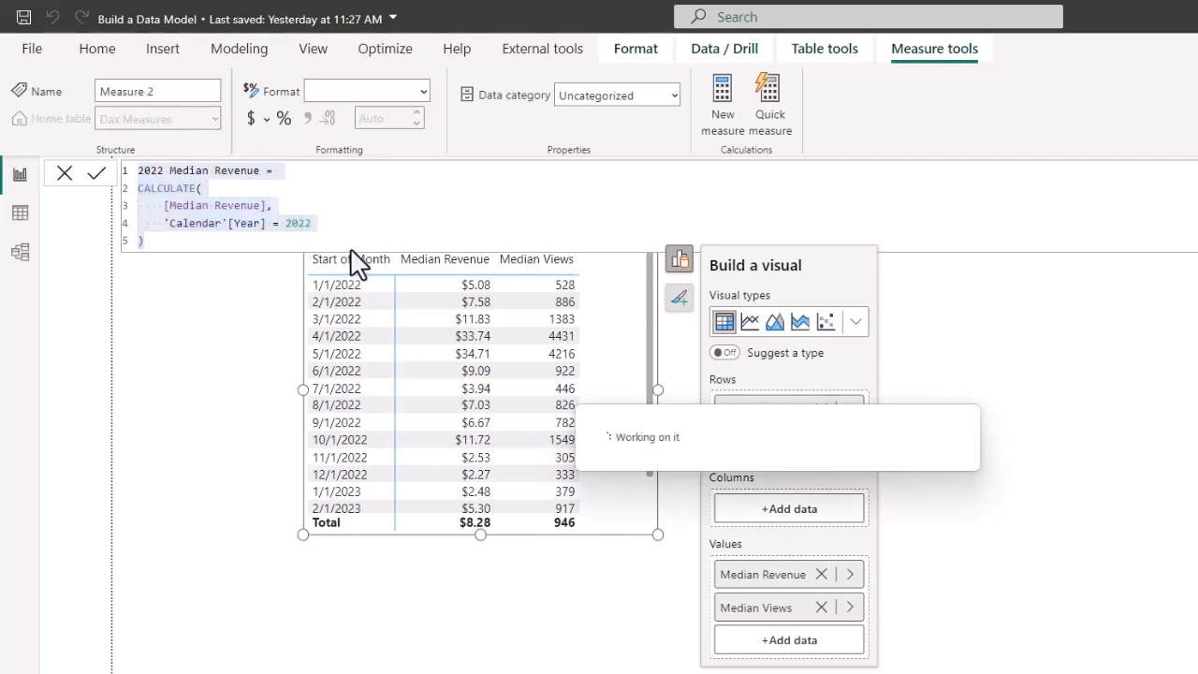
key("ctrl+v")
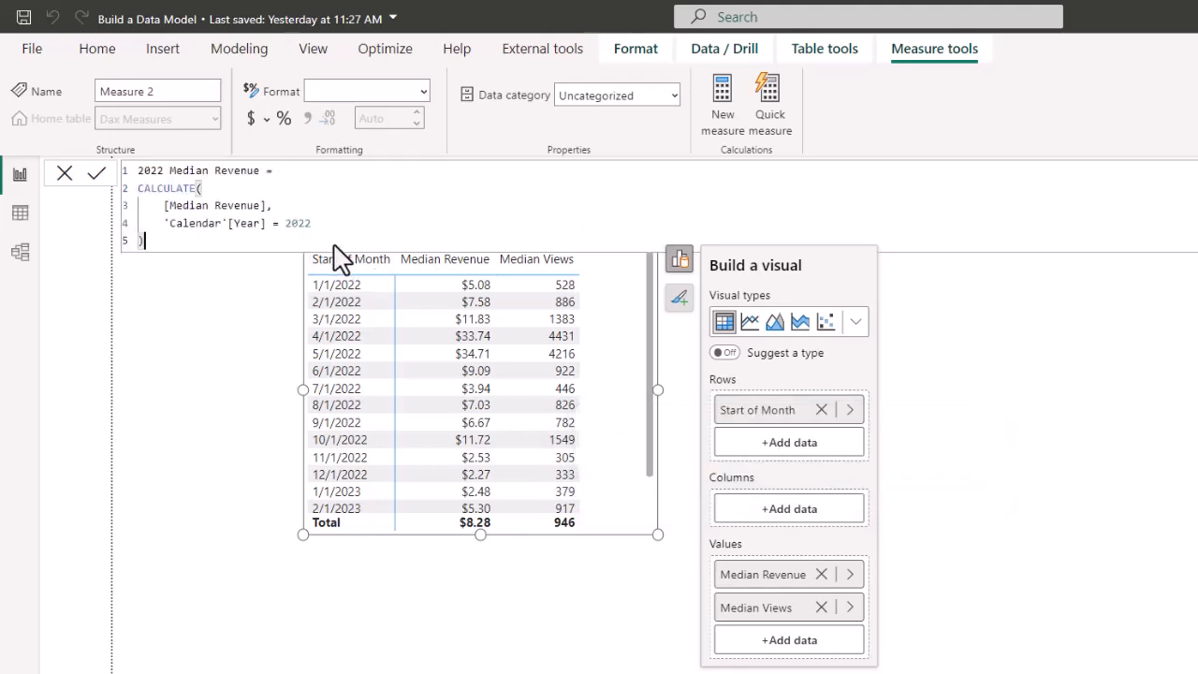
Step: Rename the pasted measure 2023 Median Revenue, change its Calendar year filter to 2023, commit it, and deselect the matrix
double_click(150, 170)
type("2023")
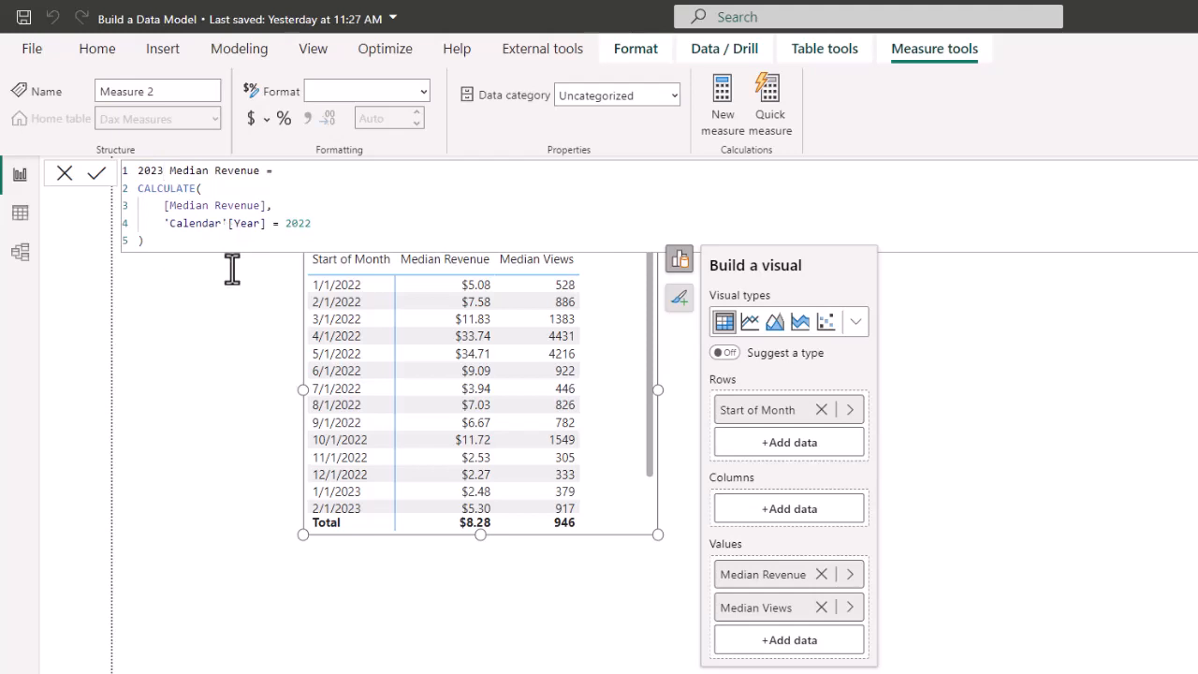
left_click(314, 226)
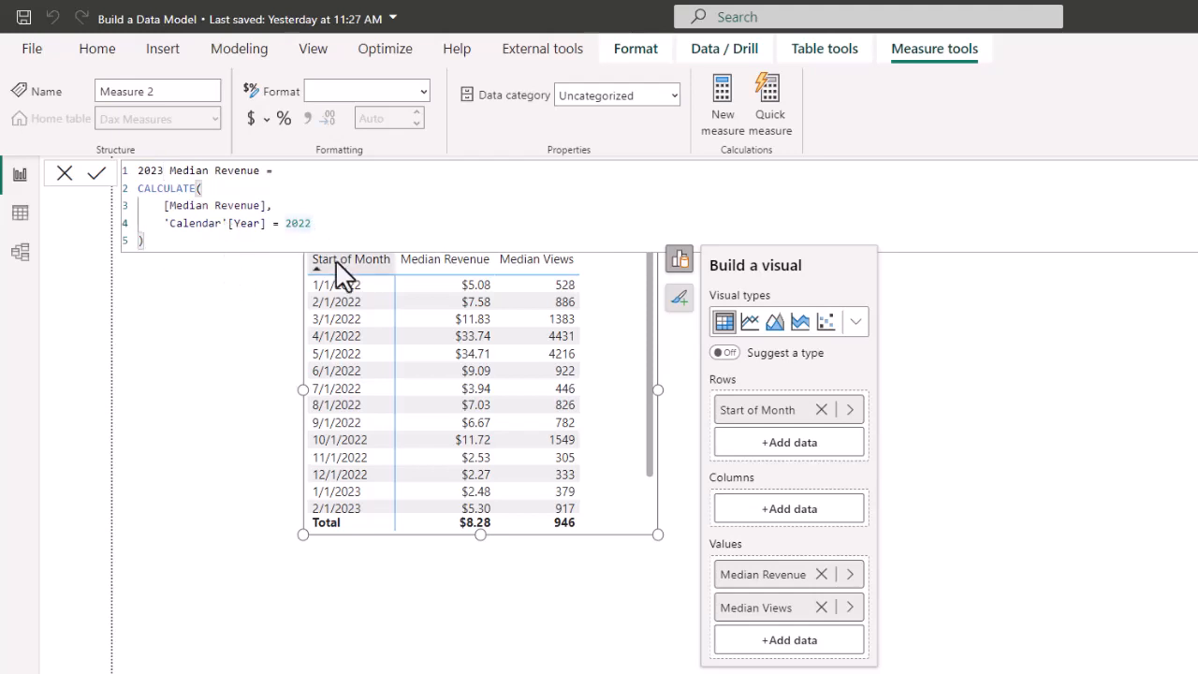
key("BackSpace")
type("3")
left_click(163, 241)
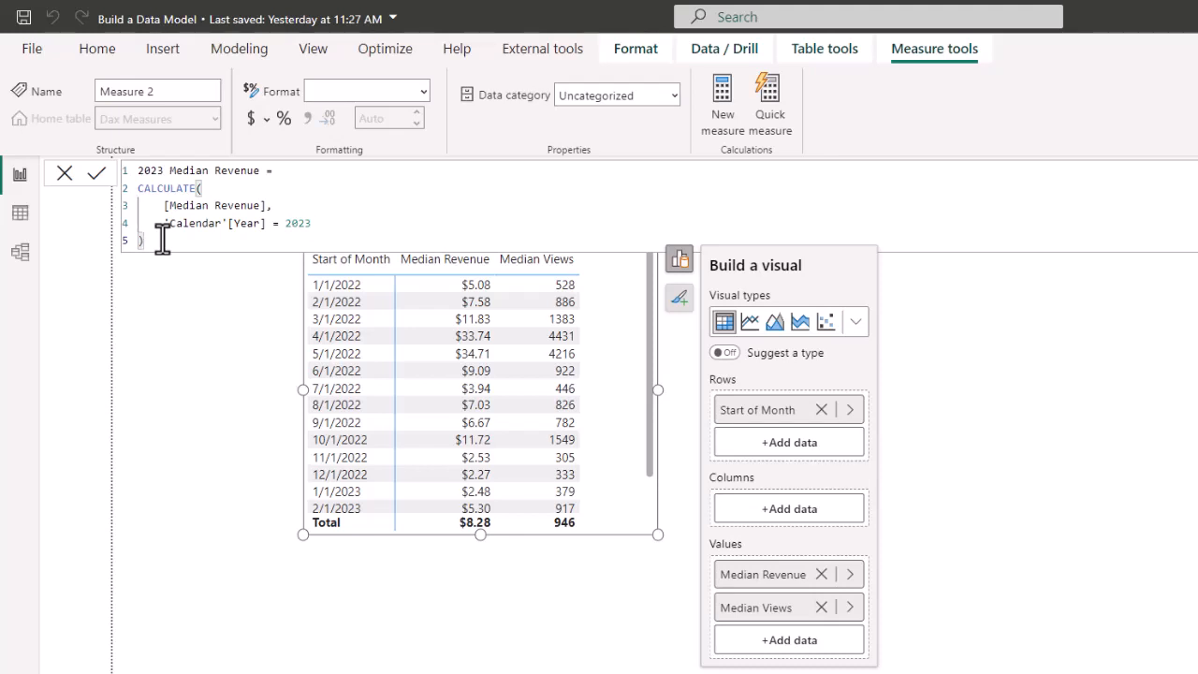
key("Return")
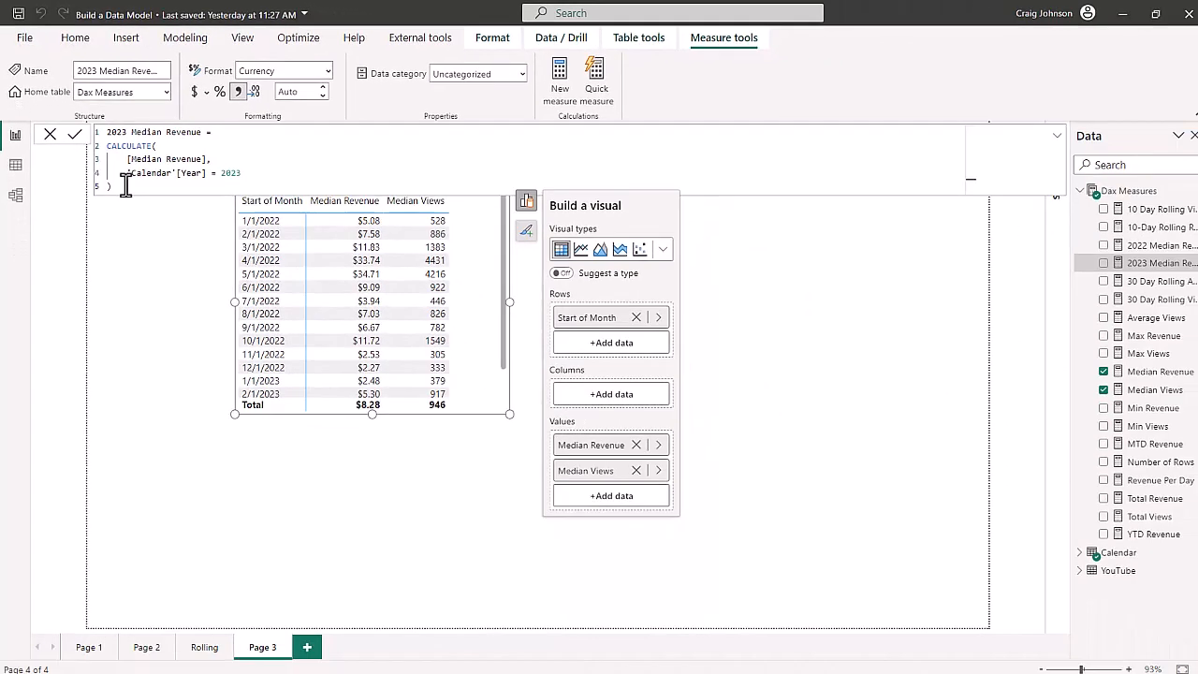
left_click(829, 292)
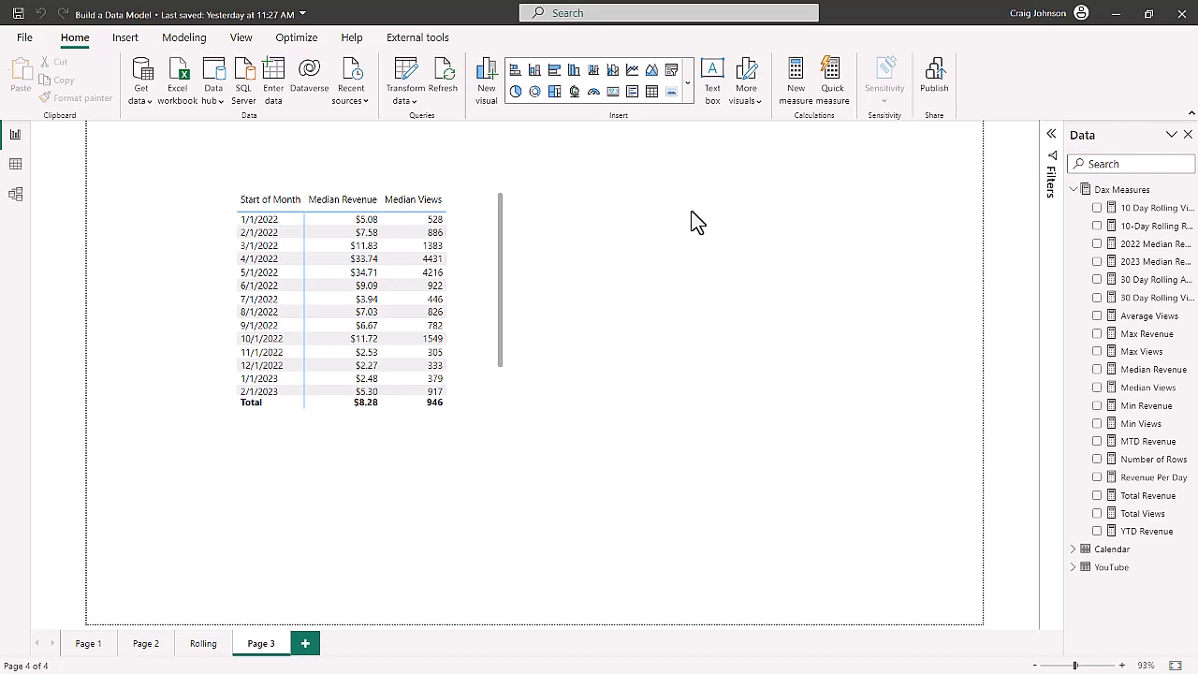
Step: Add a card visual below the matrix showing the 2022 Median Revenue measure from the Dax Measures table
left_click(613, 92)
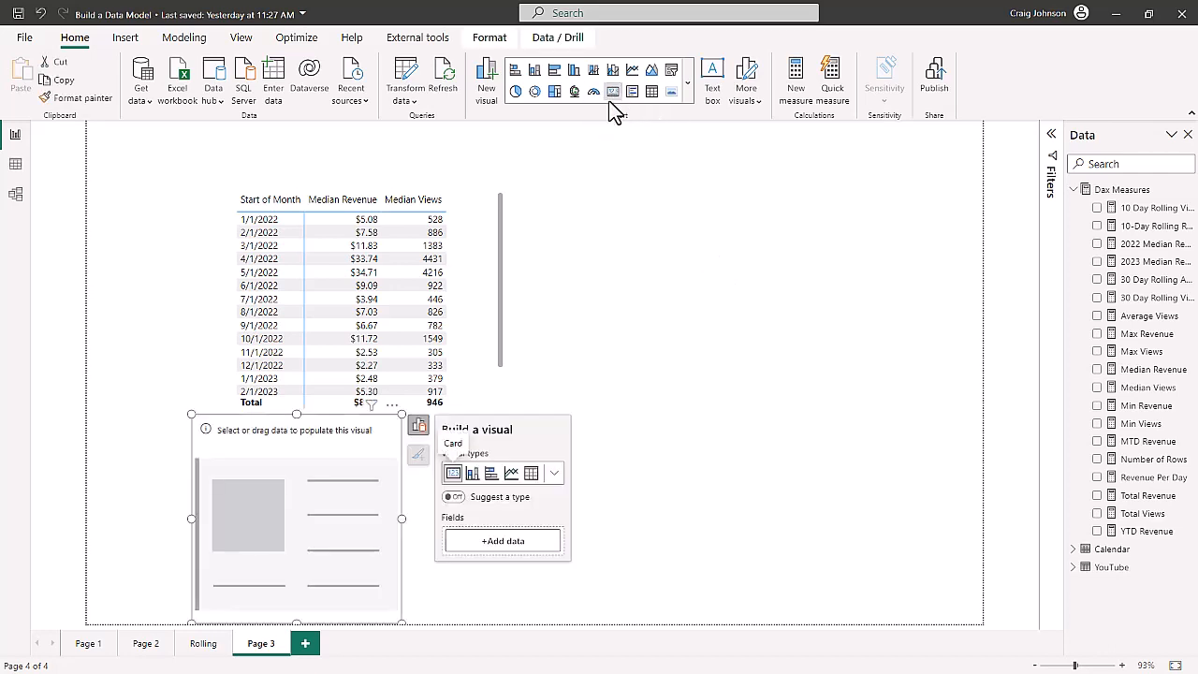
left_click(503, 541)
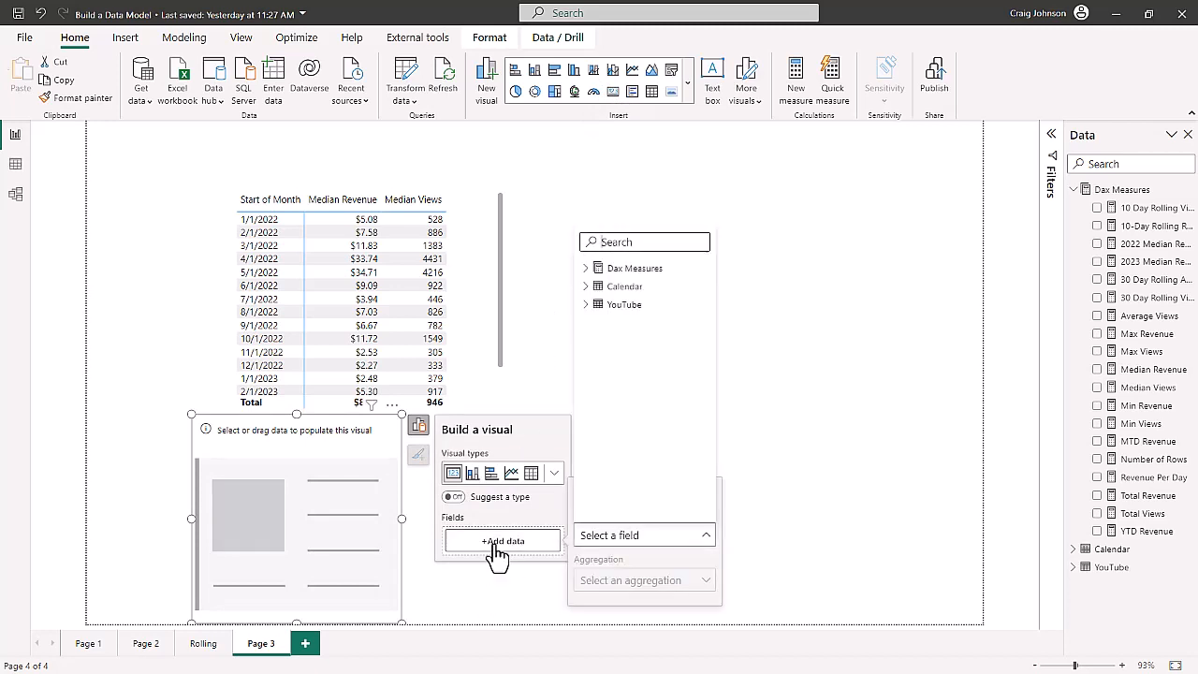
left_click(585, 270)
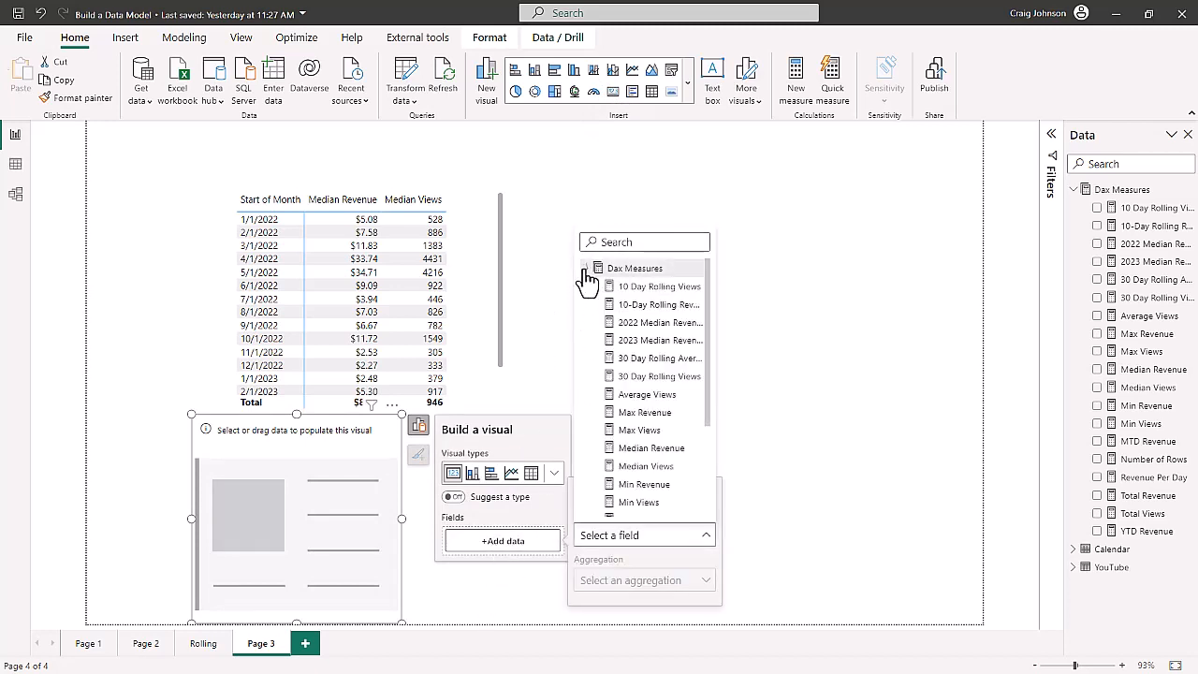
left_click(645, 323)
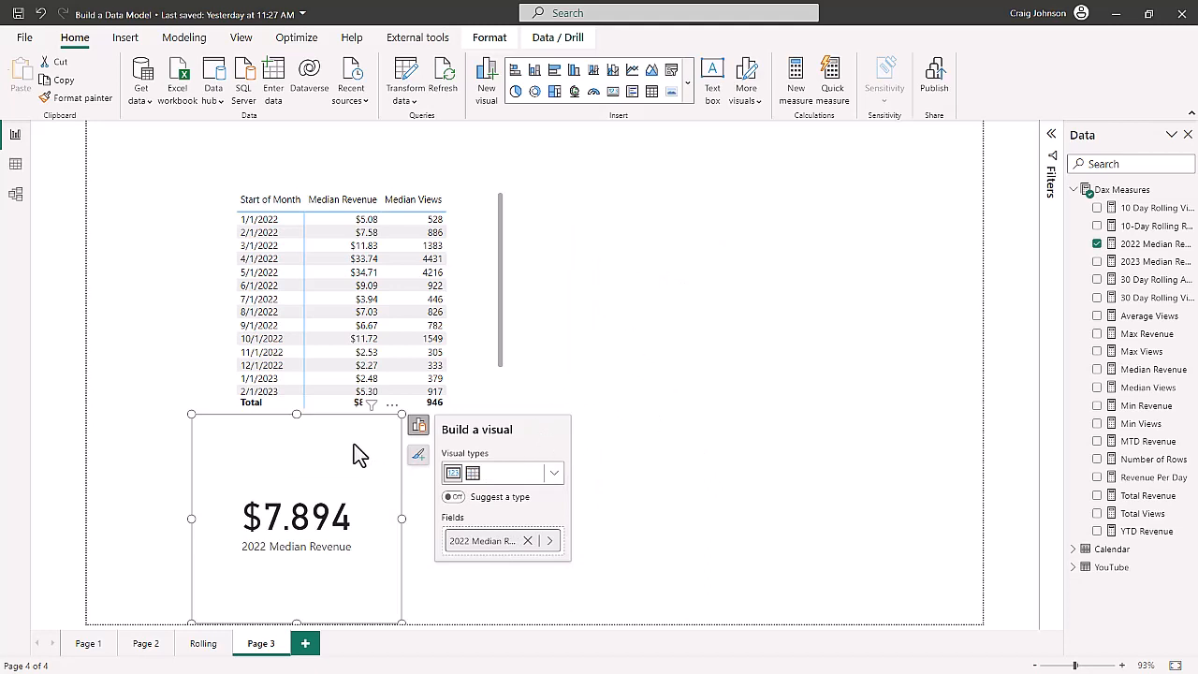
Step: Duplicate the 2022 Median Revenue card and place the copy beside the original, below the matrix
key("ctrl+c")
key("ctrl+v")
left_click_drag(359, 455, 678, 438)
Step: Replace the copied card's field with the 2023 Median Revenue measure from Dax Measures, and deselect the card
left_click(749, 427)
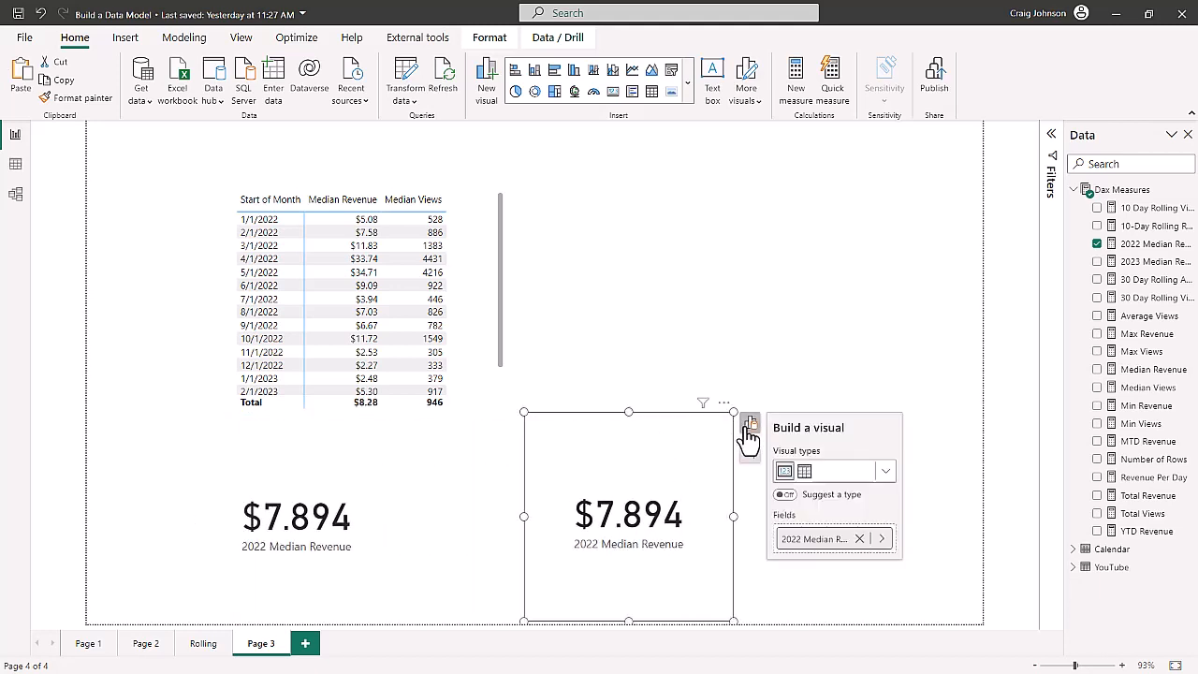
left_click(860, 540)
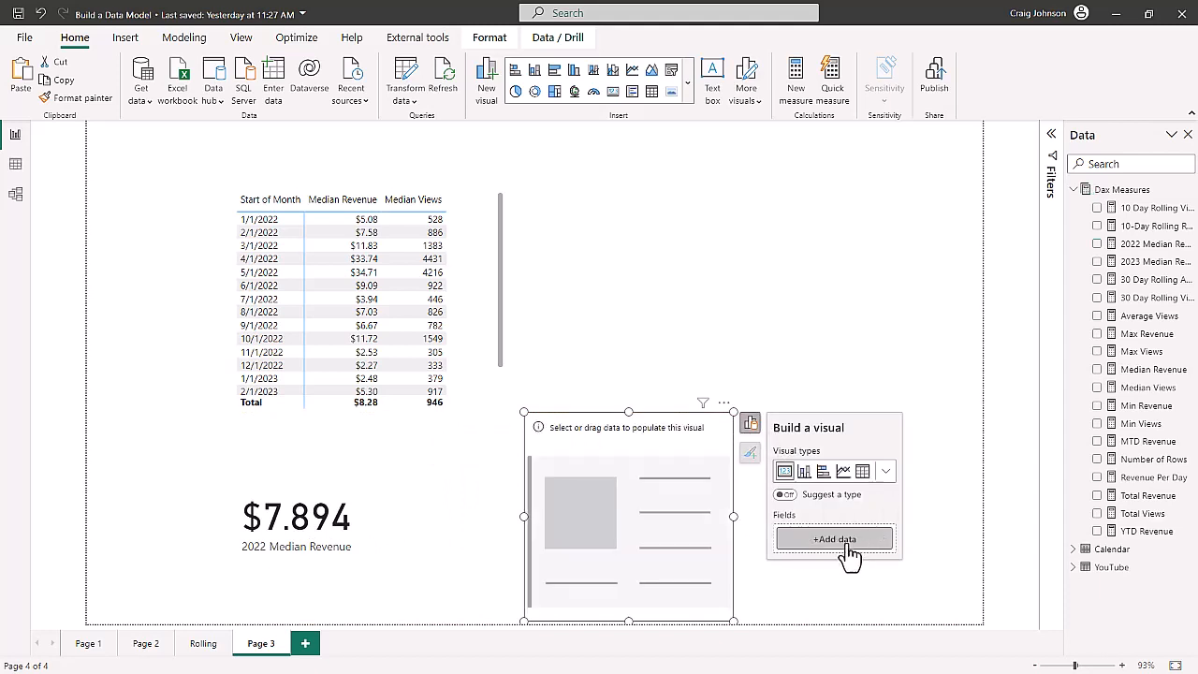
left_click(843, 551)
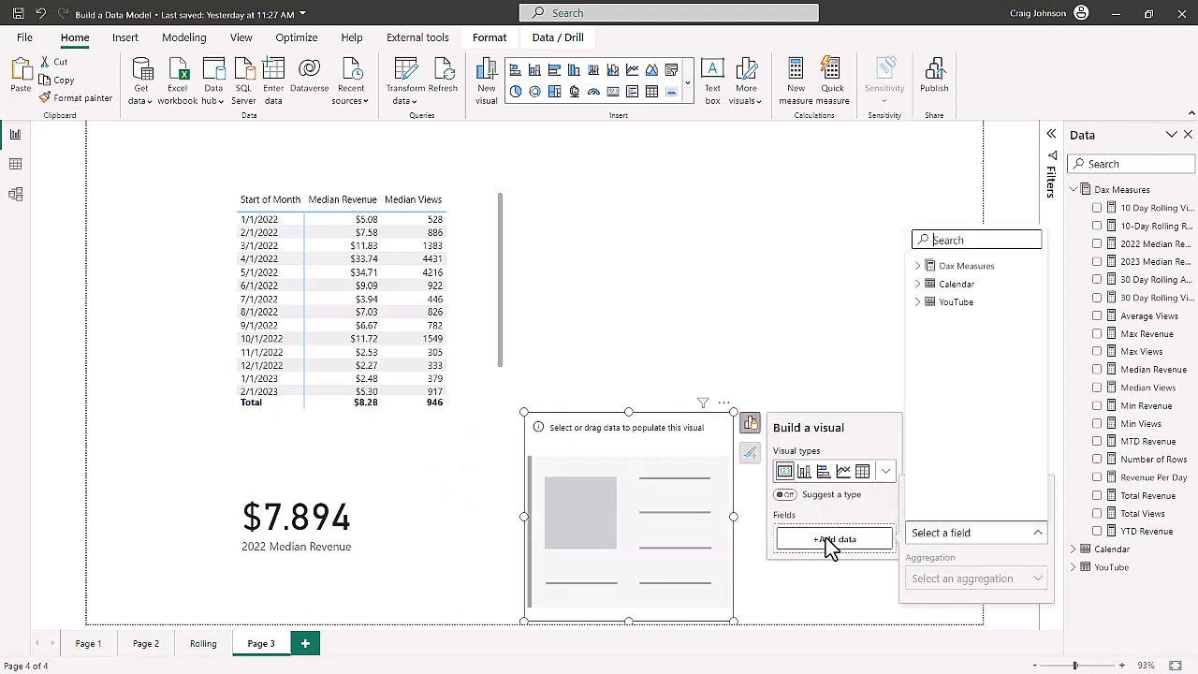
left_click(920, 268)
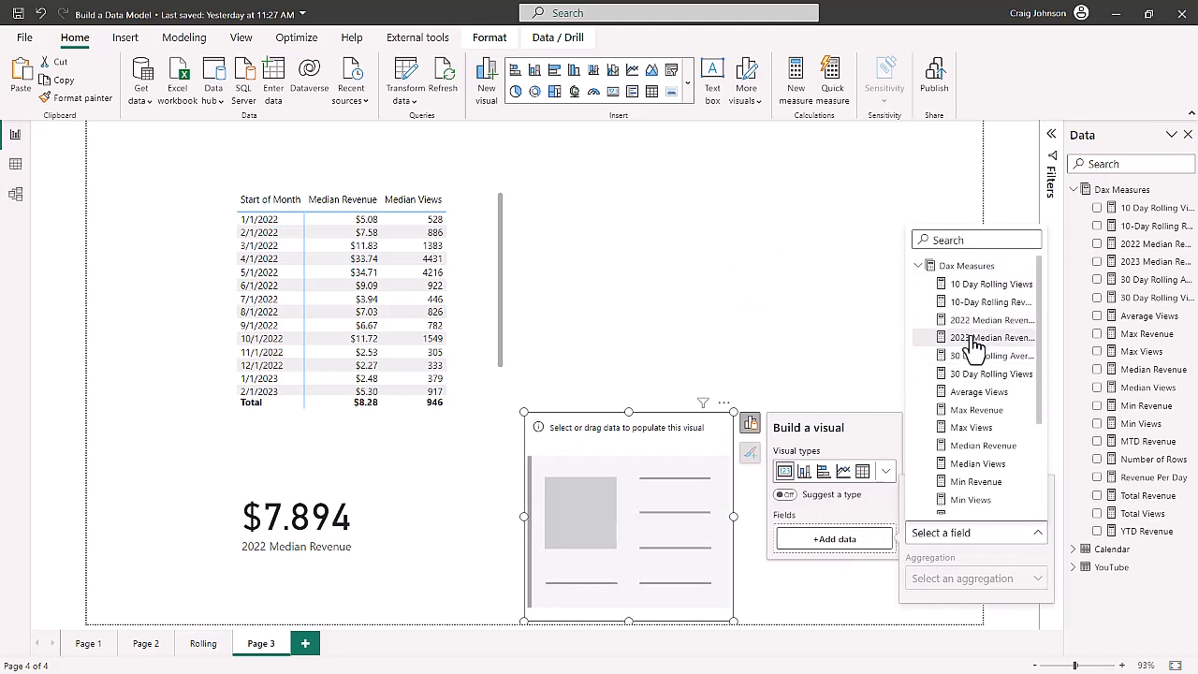
left_click(978, 338)
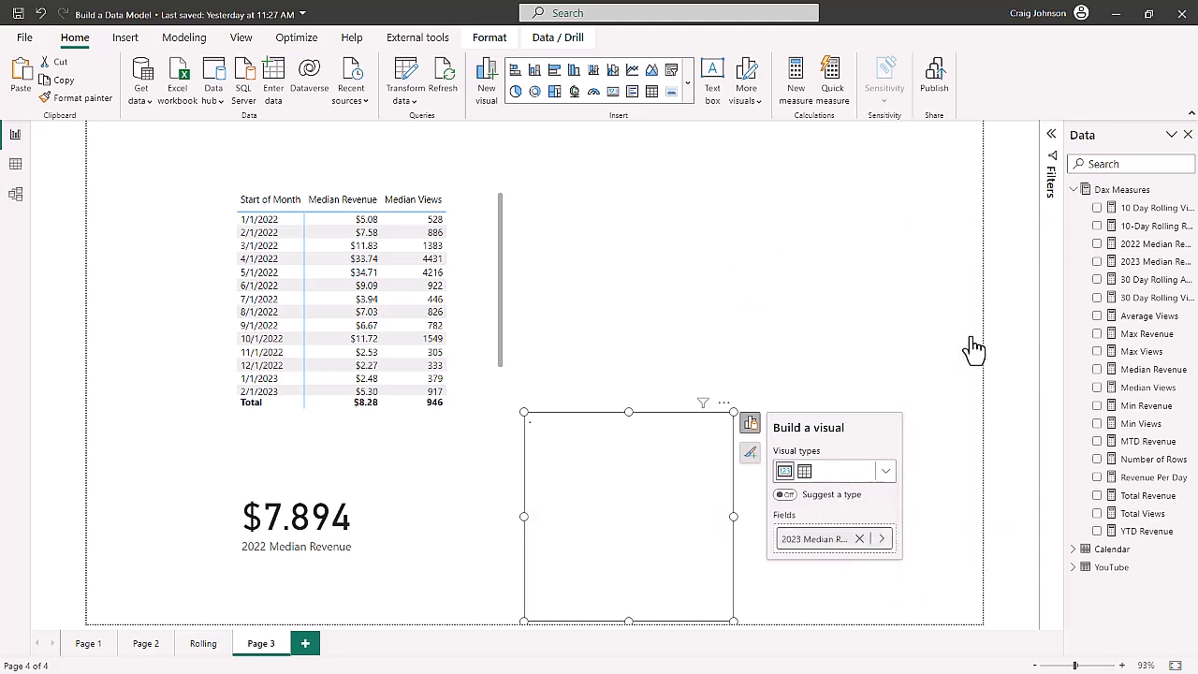
left_click(813, 289)
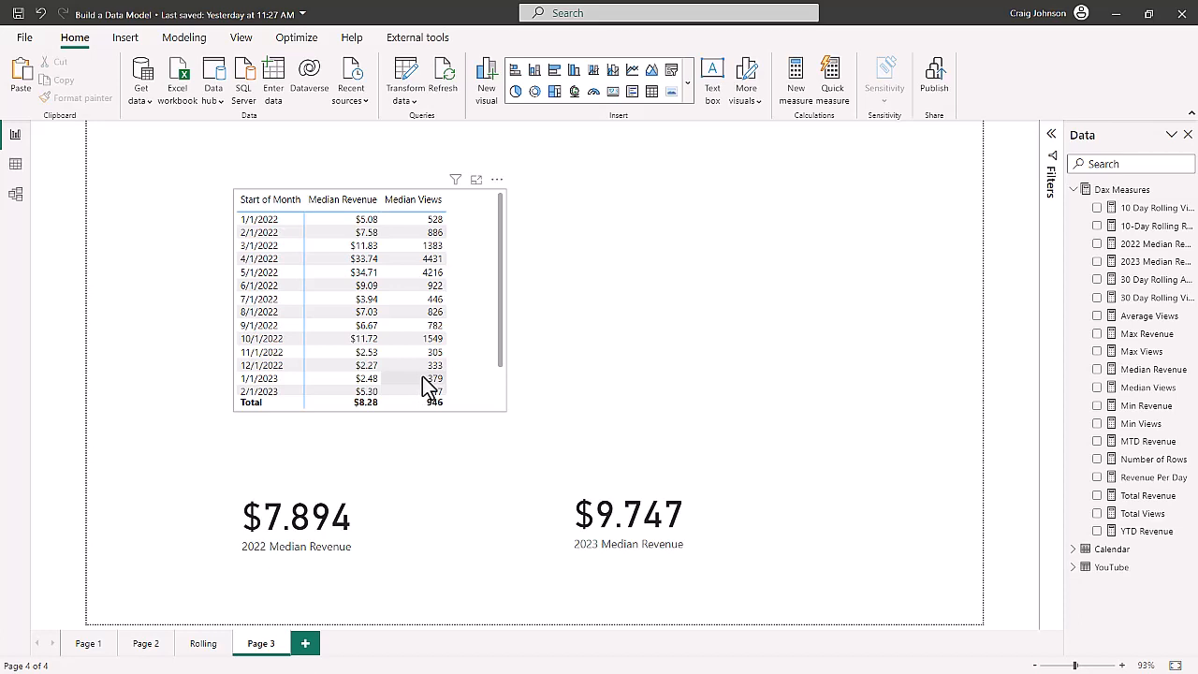
Step: Set the 2023 Median Revenue measure's format to 2 decimal places
left_click(684, 468)
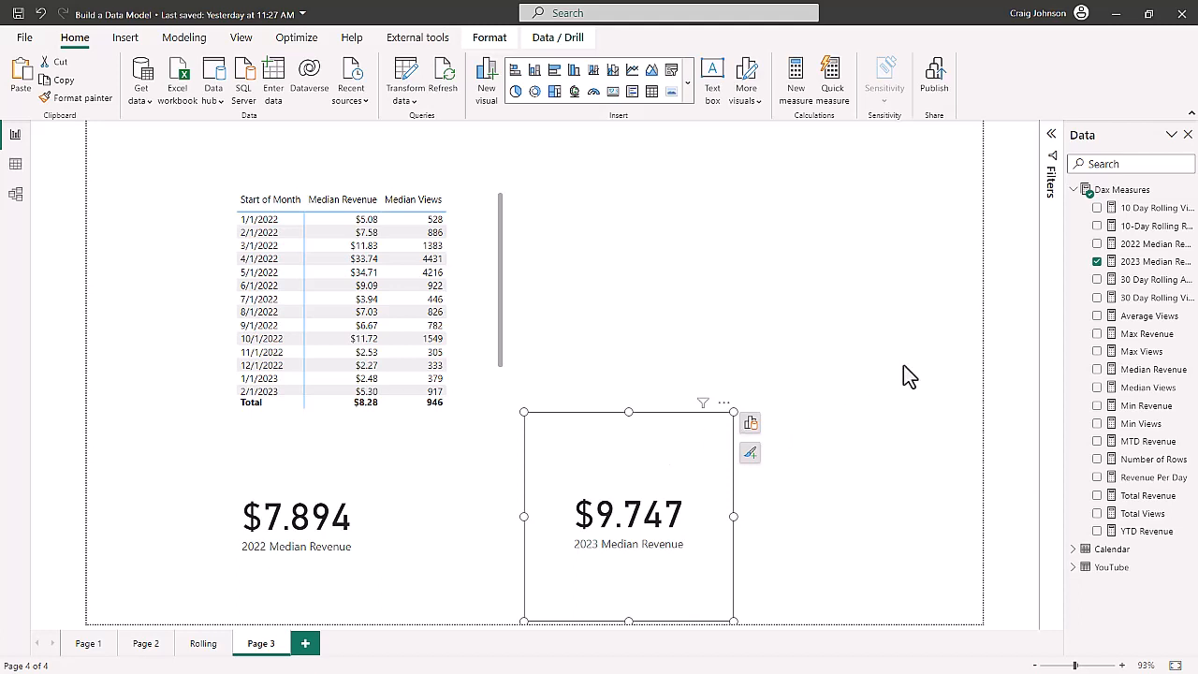
left_click(1149, 262)
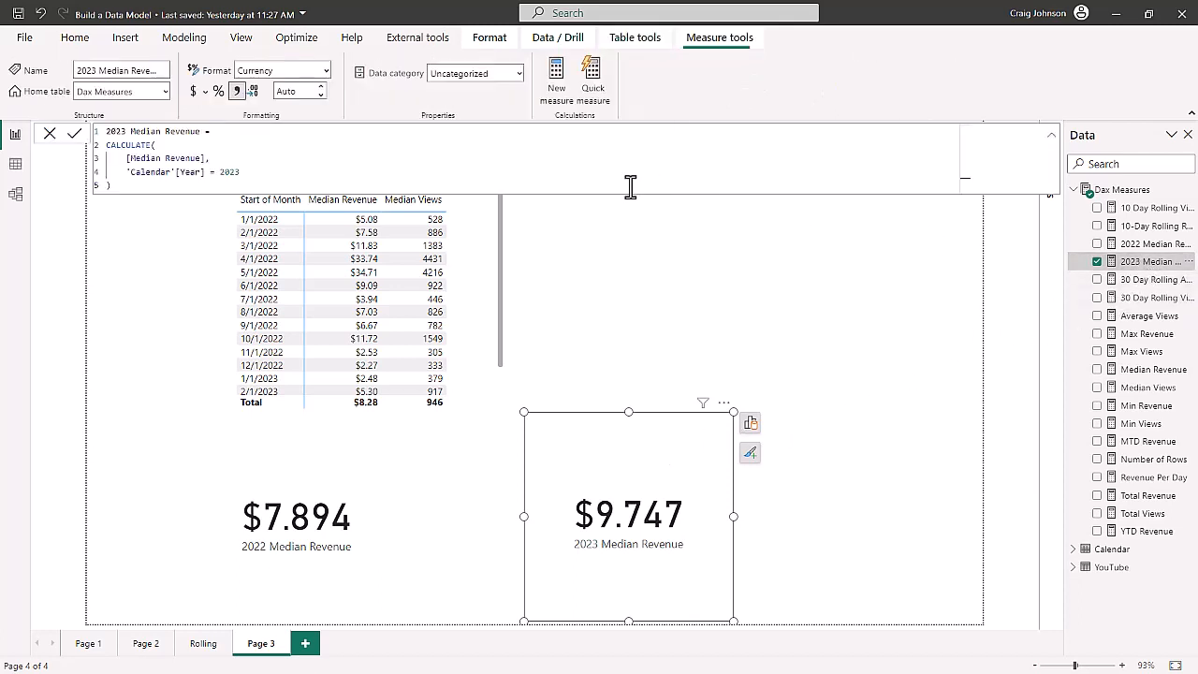
left_click(298, 91)
type("2")
key("Return")
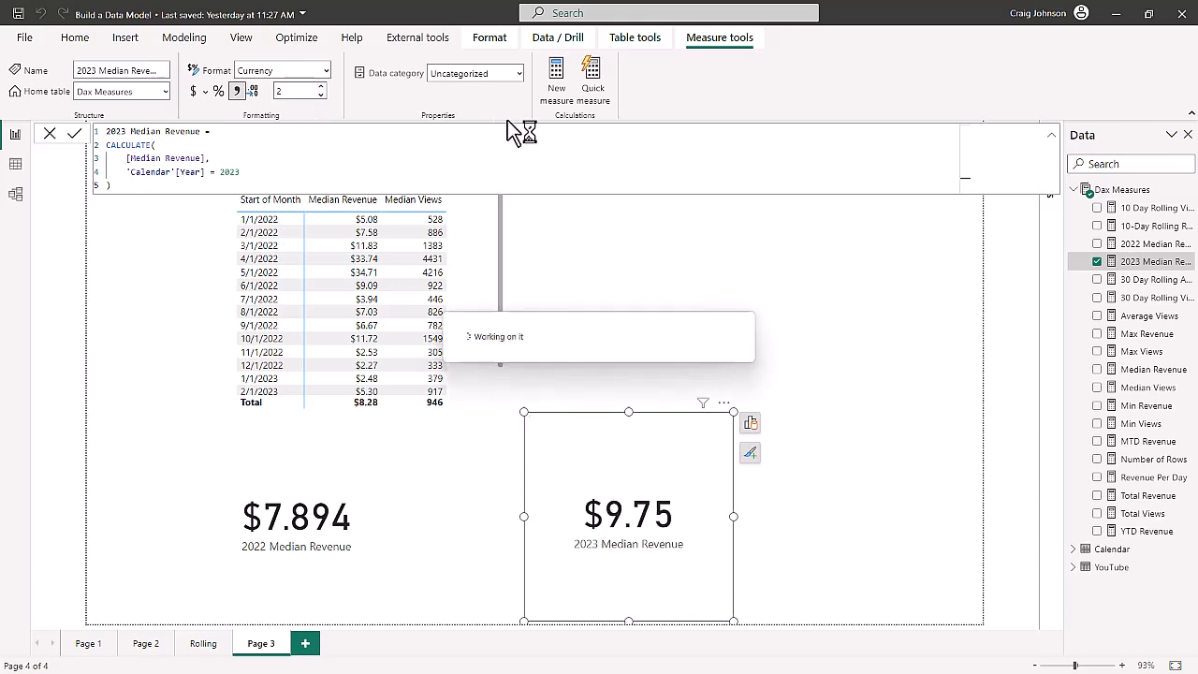
Step: Set the 2022 Median Revenue measure's format to 2 decimal places and deselect everything on the page
left_click(1141, 243)
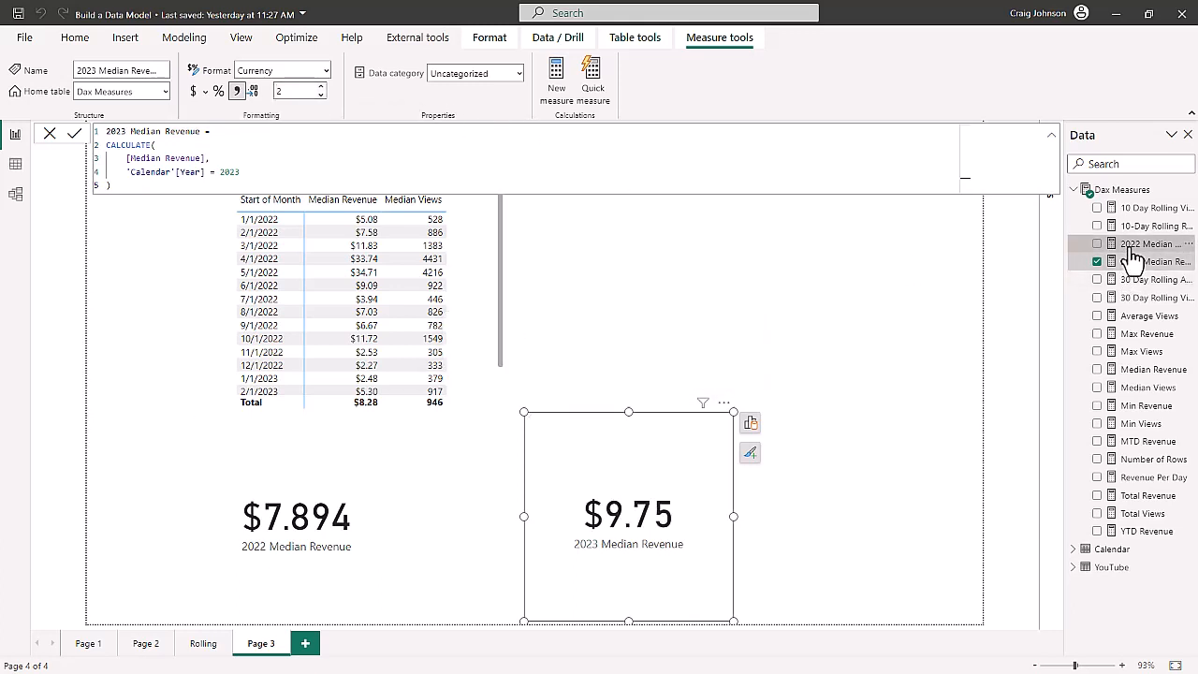
left_click(296, 91)
type("2")
key("Return")
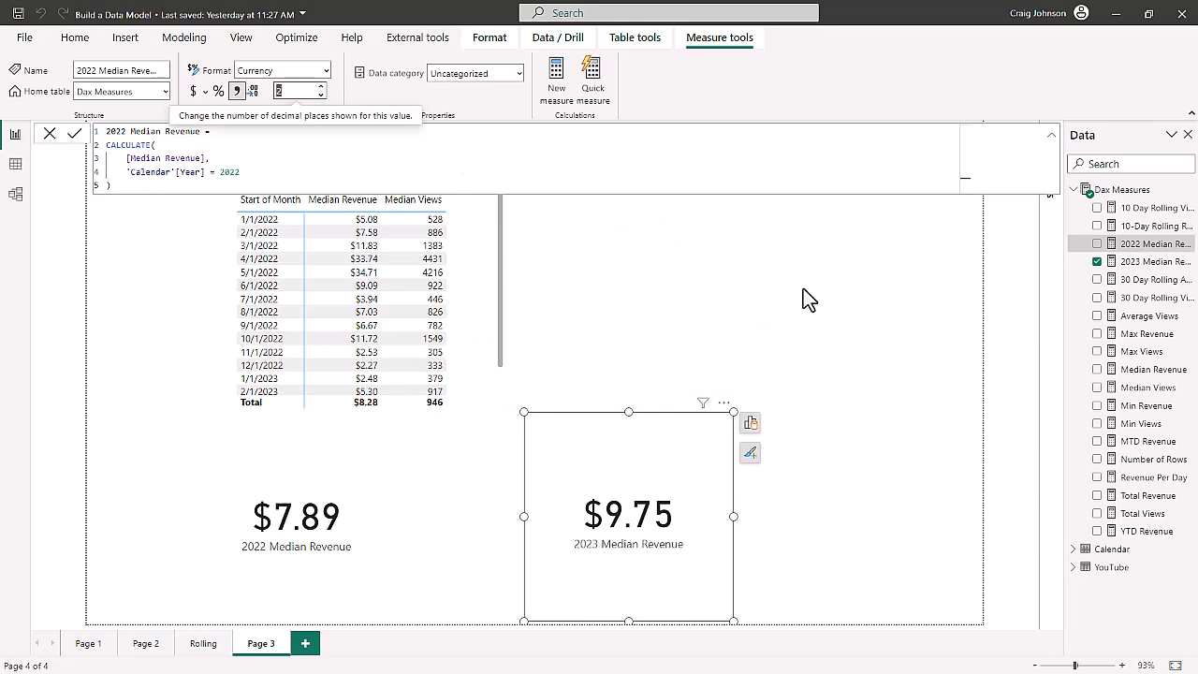
left_click(870, 280)
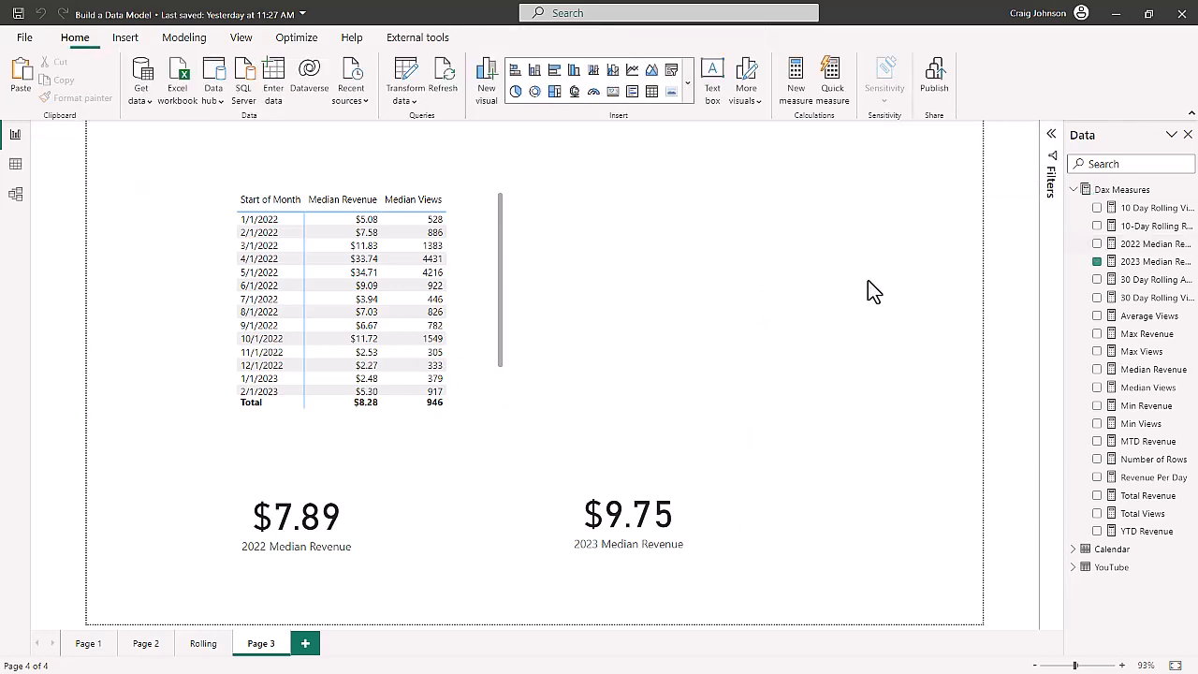
Step: Insert another card visual on the page and expand the Dax Measures table in its field selection
left_click(614, 90)
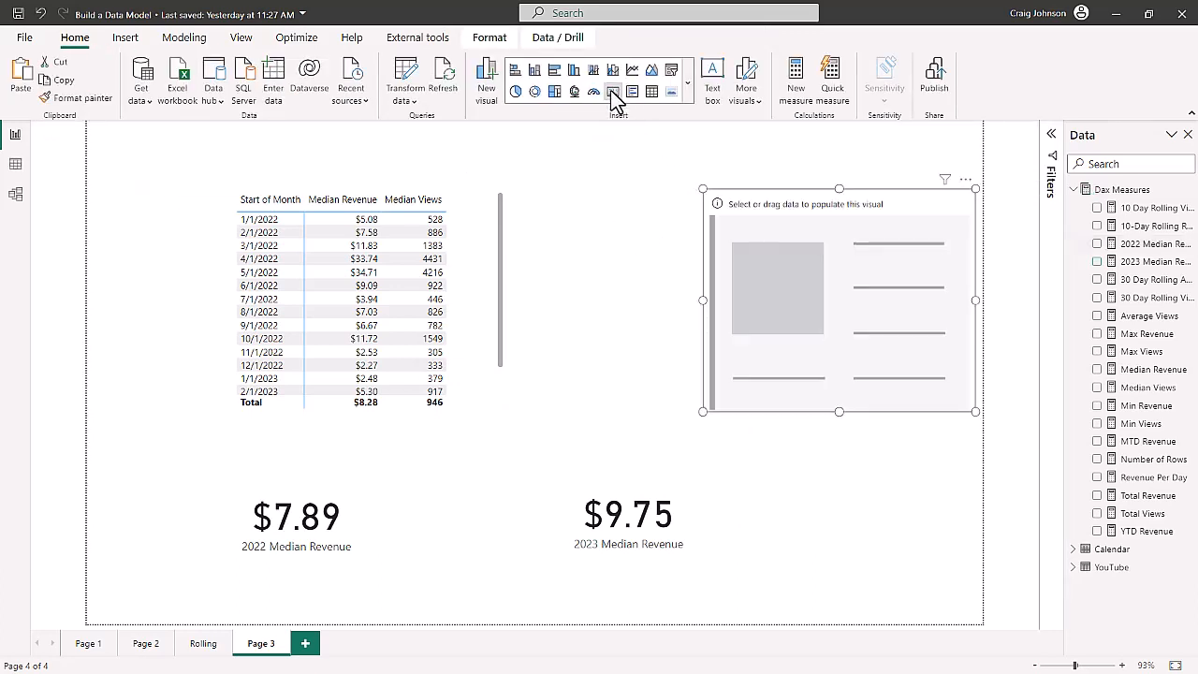
left_click(625, 323)
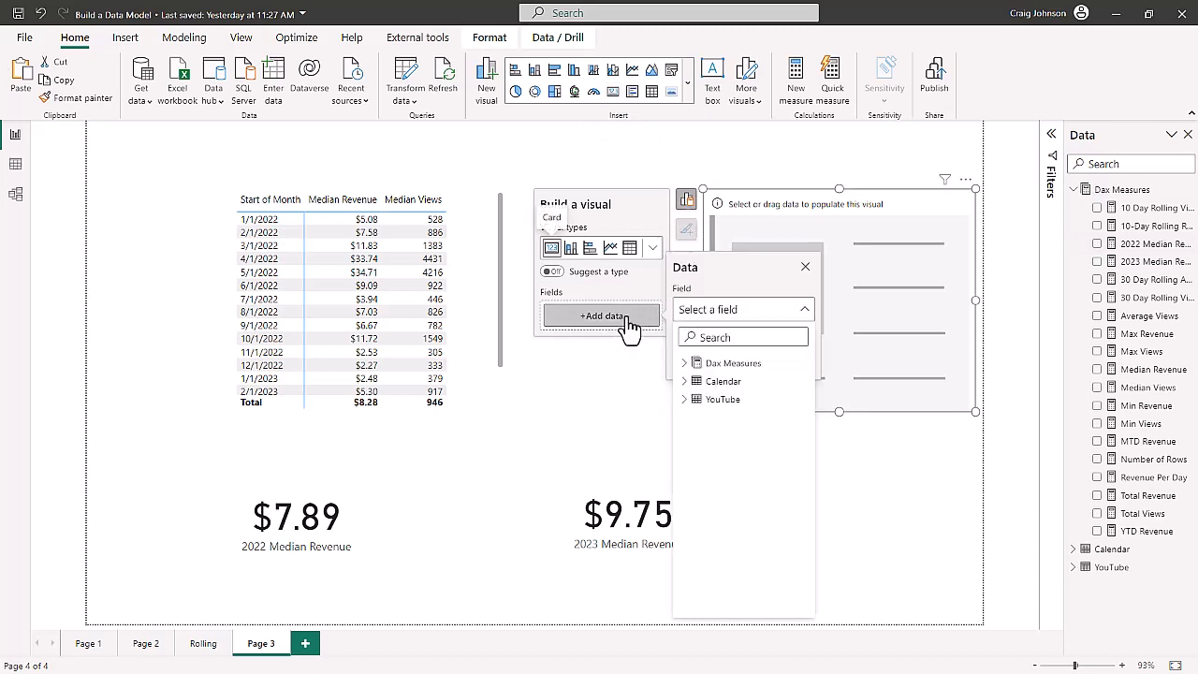
left_click(714, 365)
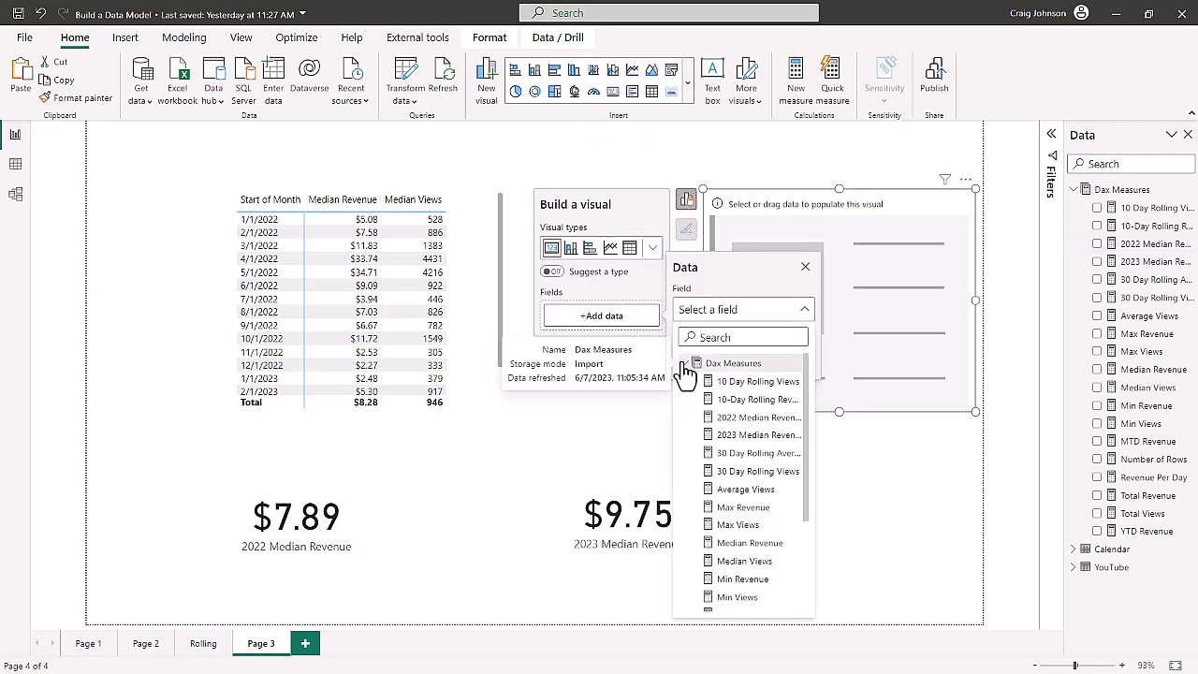